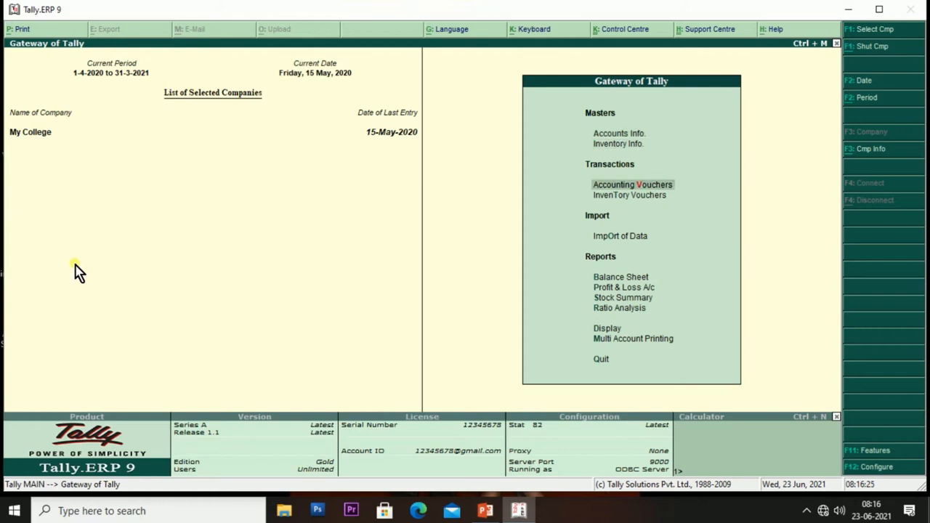
Open inventory voucher creation for the My College company.
key("Up")
key("Down")
key("Down")
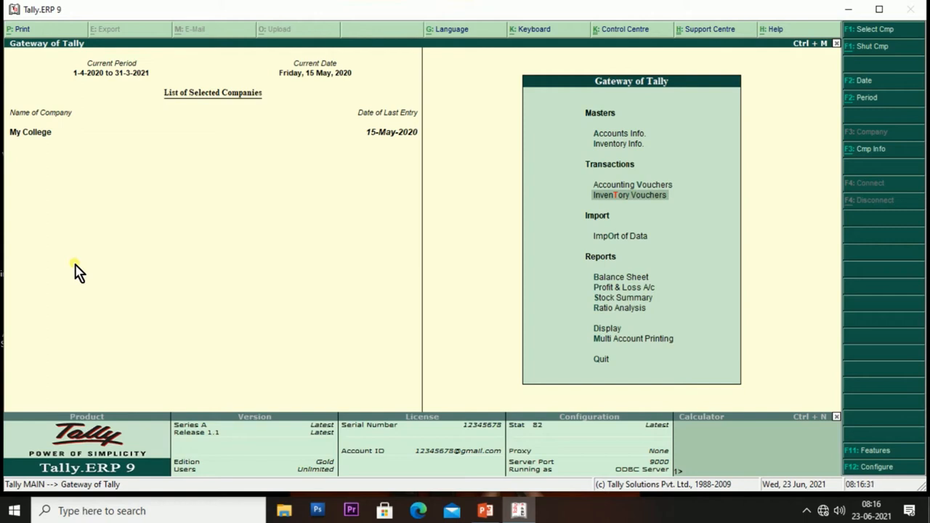
key("Return")
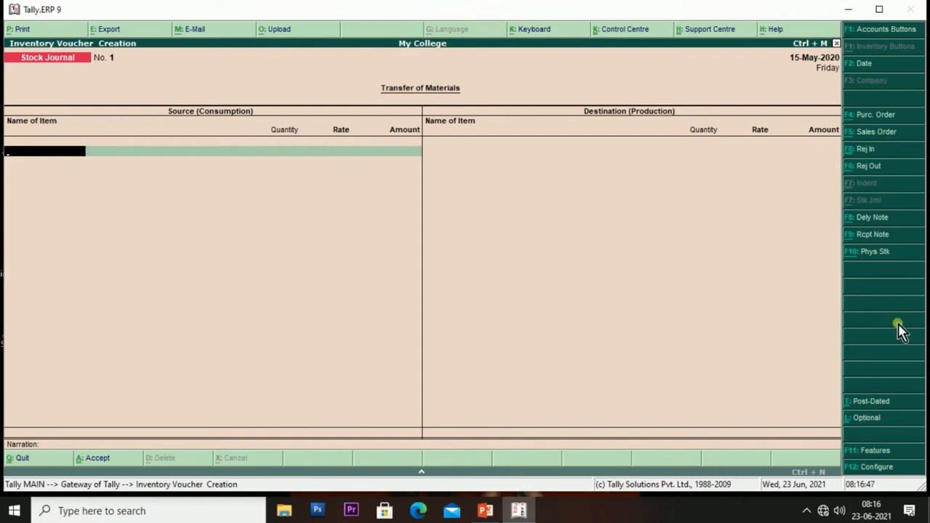
Set both purchase order processing and sales order processing to No in the company's inventory features.
left_click(863, 452)
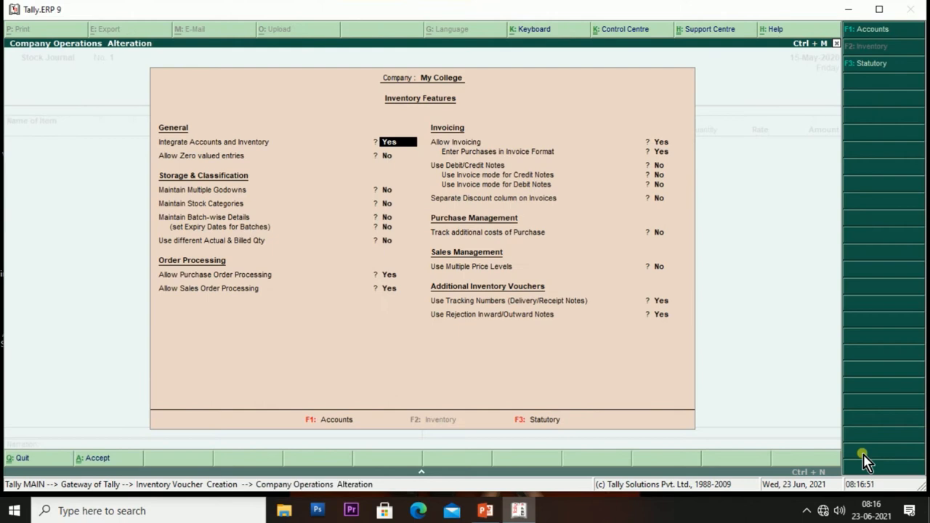
left_click(389, 275)
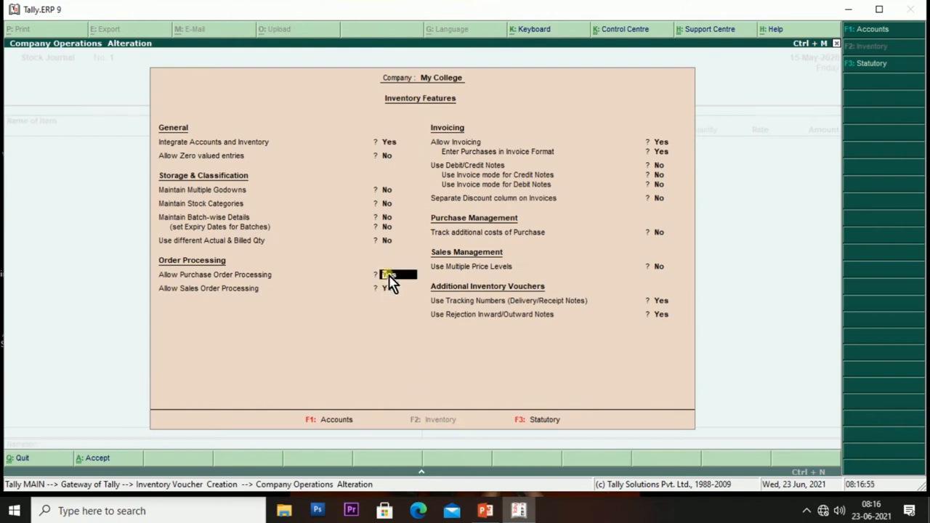
key("Return")
type("n")
key("Return")
Disable tracking numbers and rejection inward/outward notes in the inventory features, and accept the changes.
left_click(659, 301)
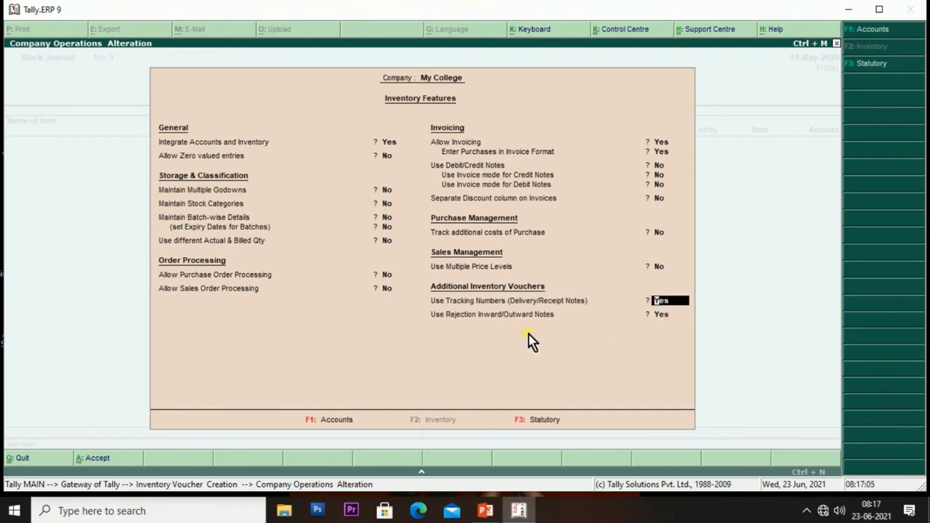
type("n")
key("Return")
type("n")
key("Return")
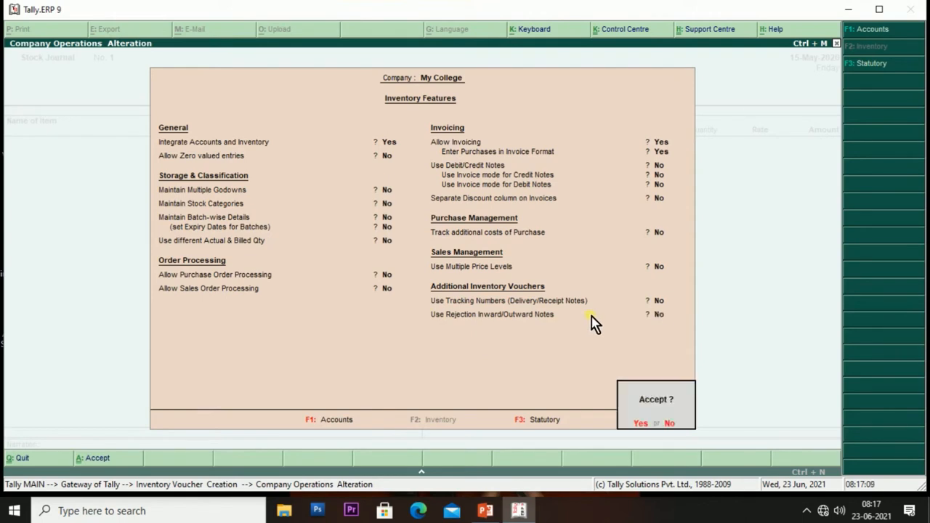
key("Return")
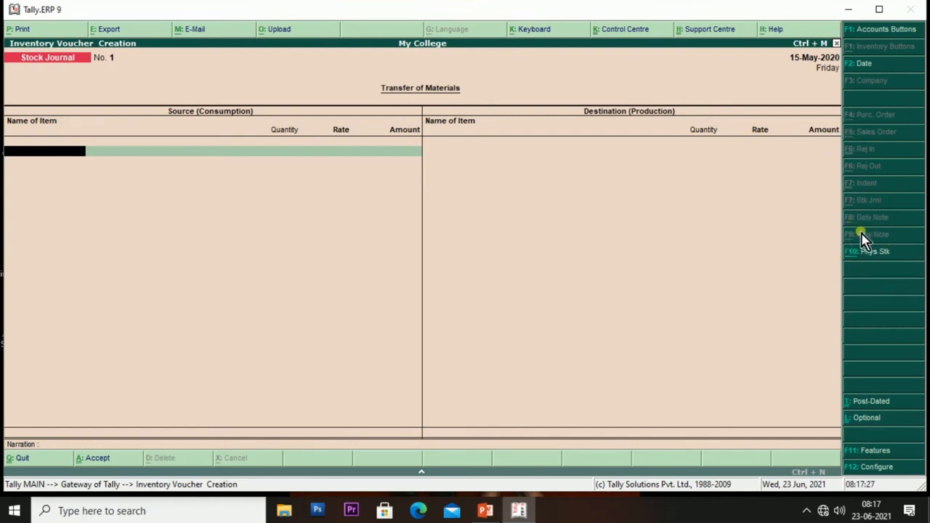
Set Allow Purchase Order Processing to Yes in the inventory features and save the settings.
left_click(859, 457)
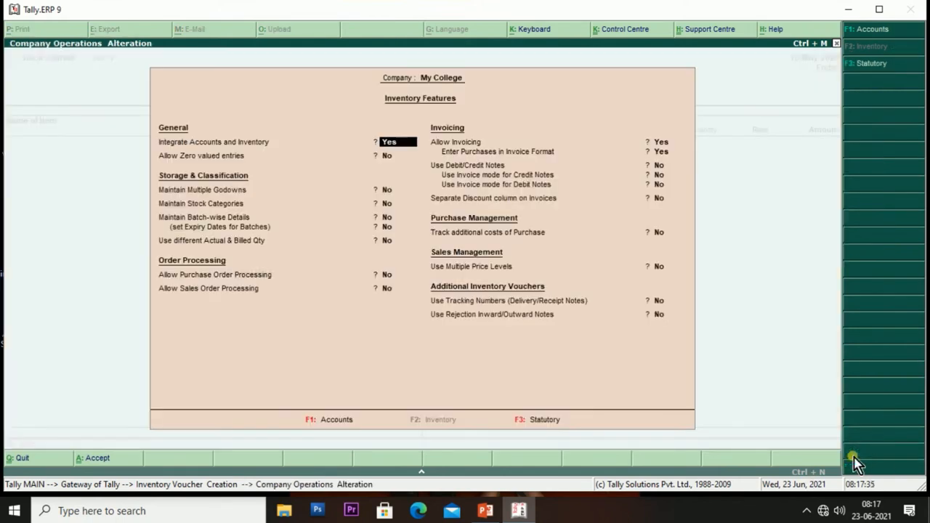
left_click(386, 280)
key("BackSpace")
type("y")
key("Return")
key("Return")
key("Return")
key("Return")
key("Return")
key("Return")
key("Return")
key("Return")
key("Return")
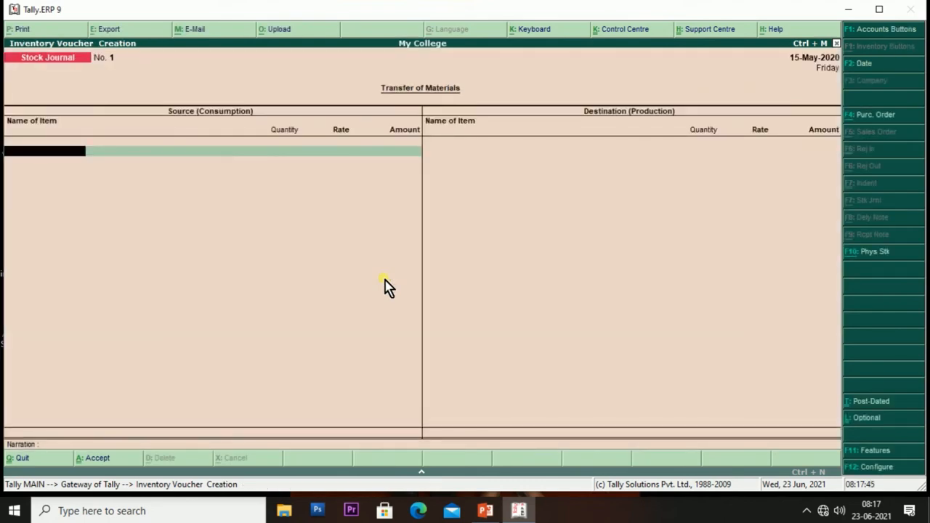
Start a purchase order voucher and begin a new party ledger named Laxmi Trades.
left_click(876, 119)
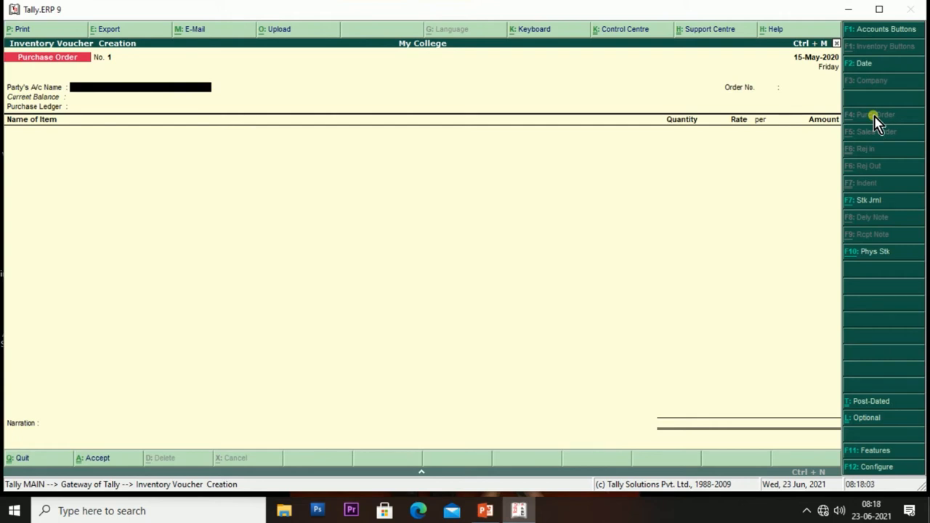
key("alt+c")
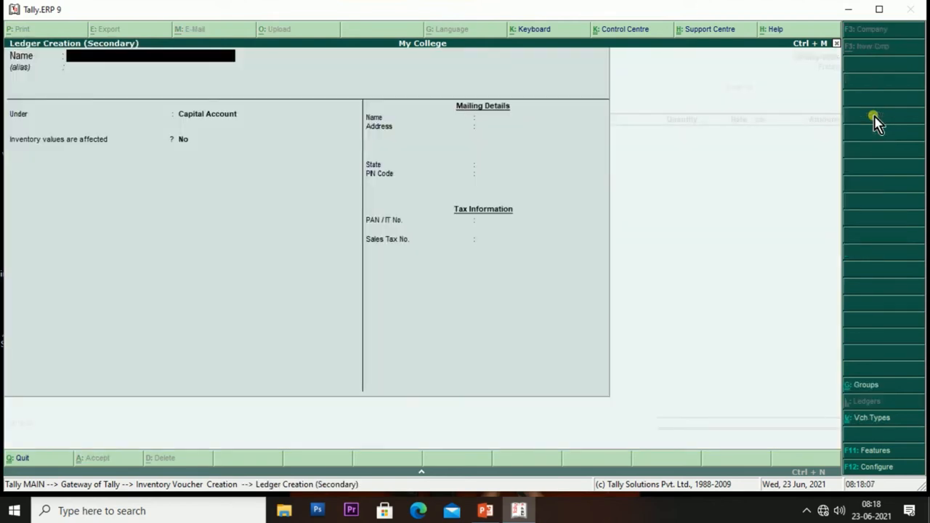
type("Laxmi Trades")
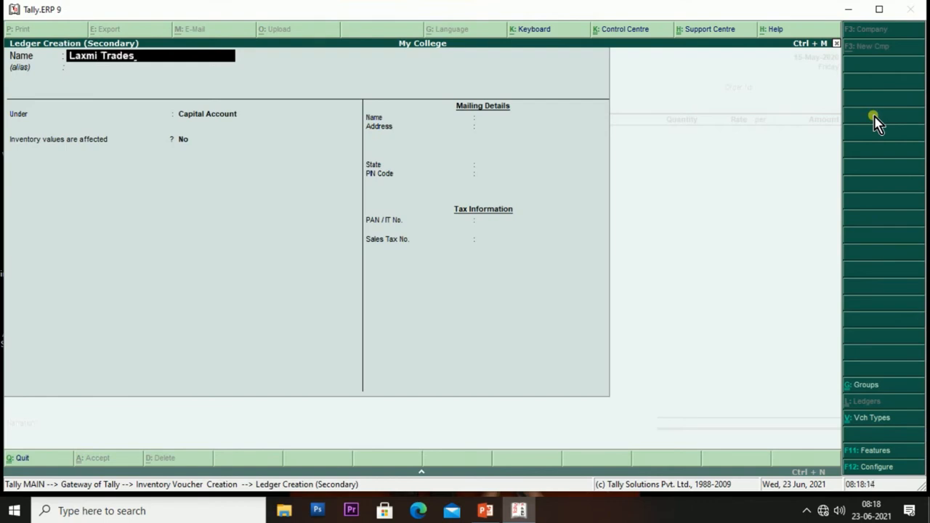
key("Return")
key("Return")
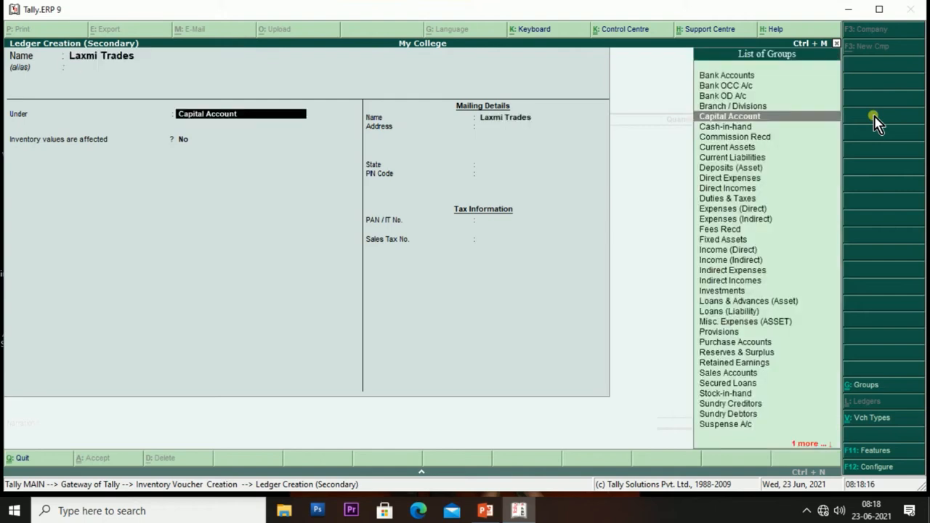
Place the Laxmi Trades ledger under Sundry Creditors, keep the remaining defaults and save it as the order's party.
type("Sun")
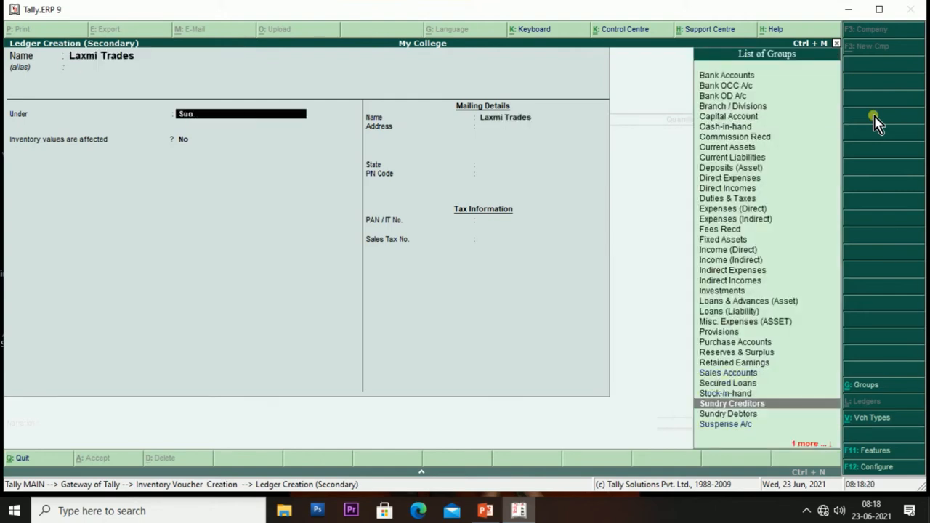
key("Return")
key("Return")
key("Return")
key("Return")
key("Return")
key("Return")
key("Return")
key("Return")
key("Return")
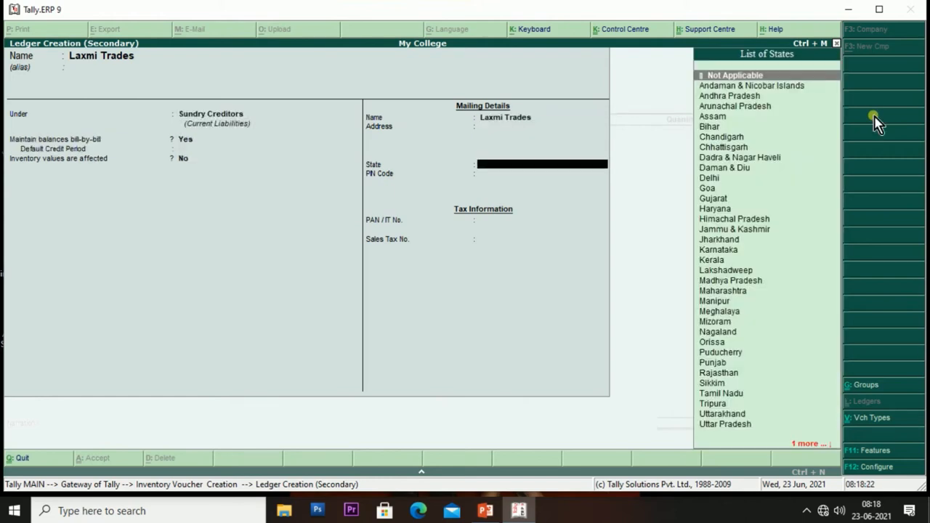
key("Return")
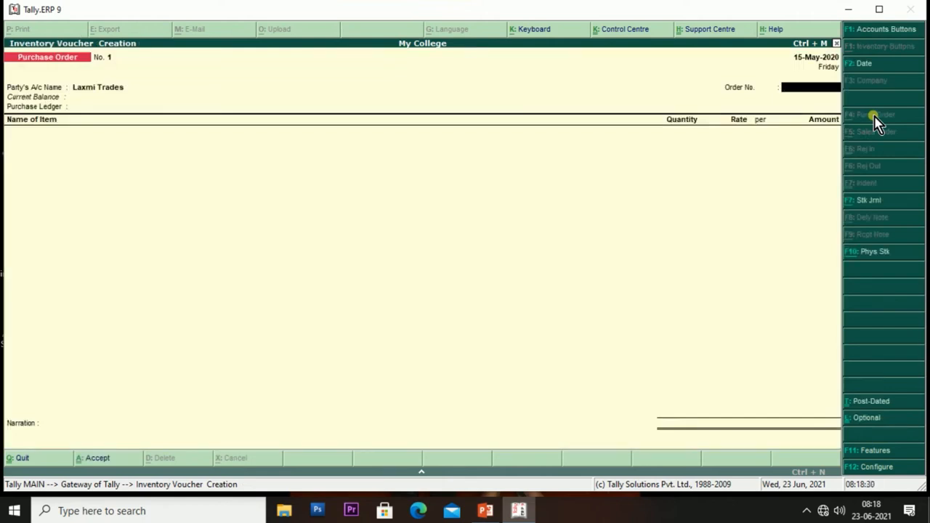
Enter the order number and select Goods Purchase A/c as the purchase ledger.
type("1")
type("T")
type("-")
type("123")
key("Return")
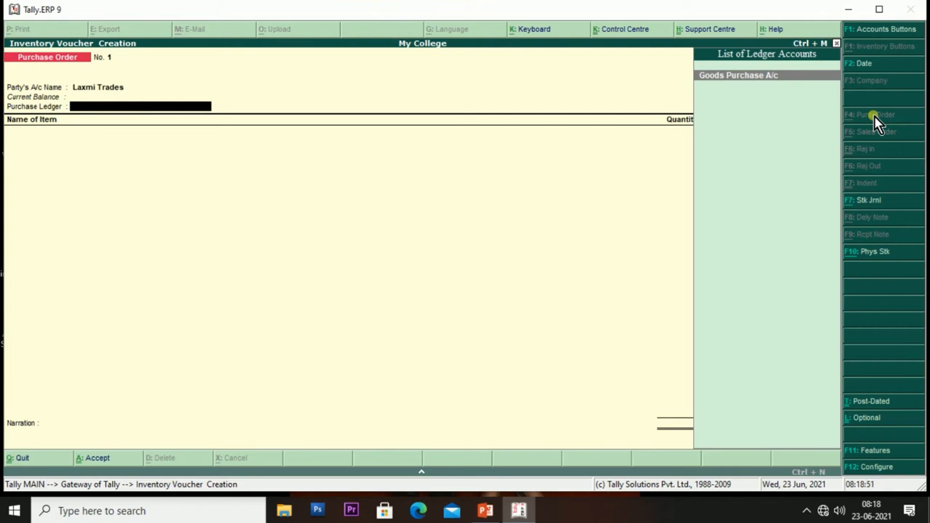
key("Return")
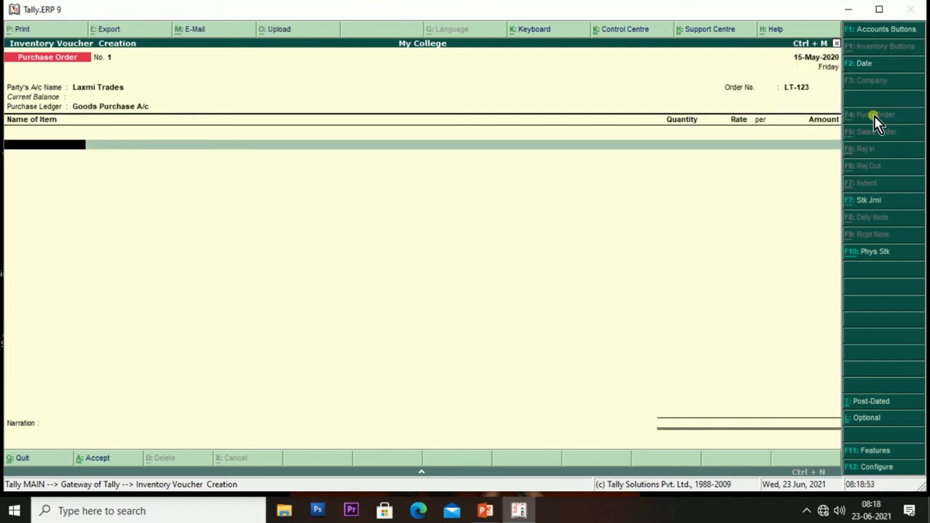
Begin a new stock item named Dvds from the order's item line.
key("space")
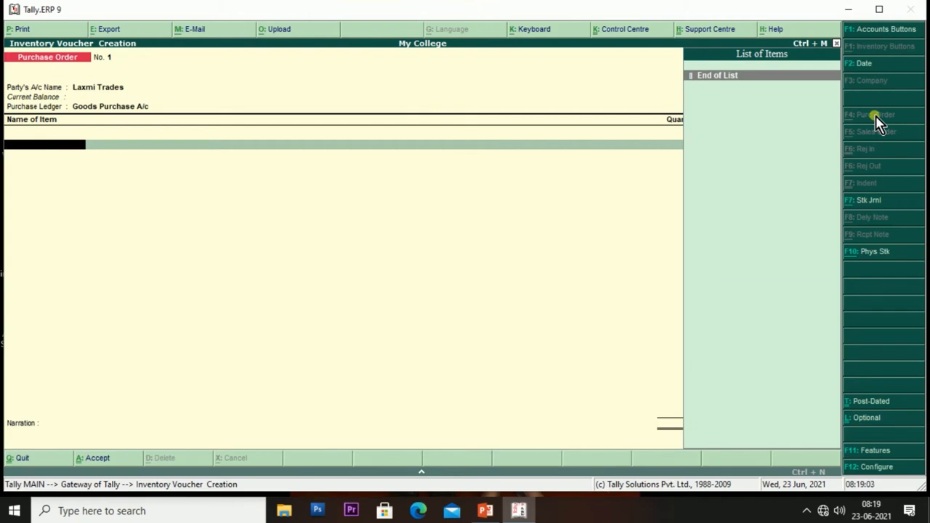
key("alt+c")
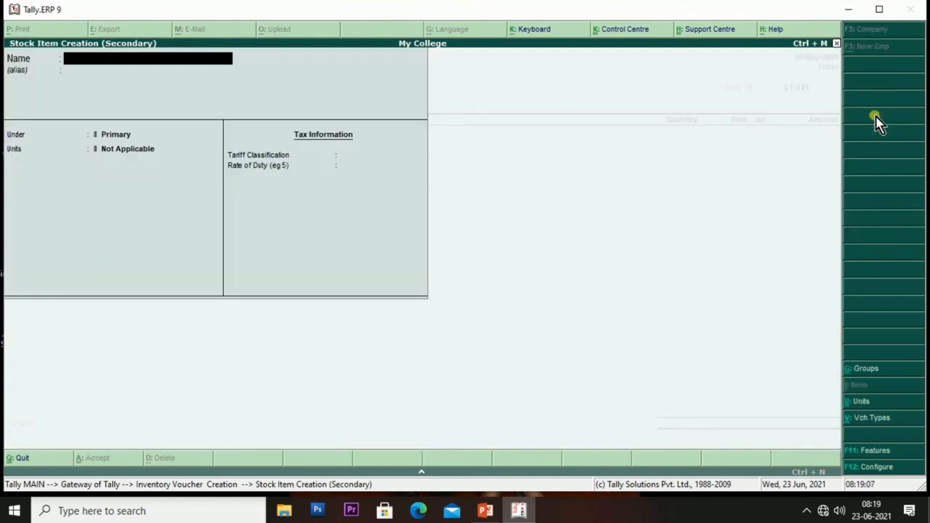
type("Dvds")
key("Return")
key("Return")
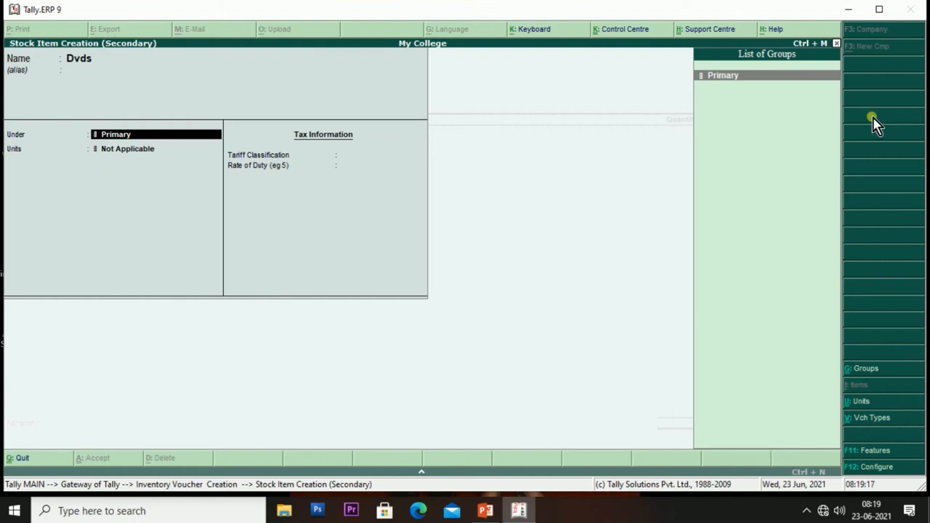
Create the stock group Computer Peripherals under Primary and assign it to the Dvds item.
key("alt+c")
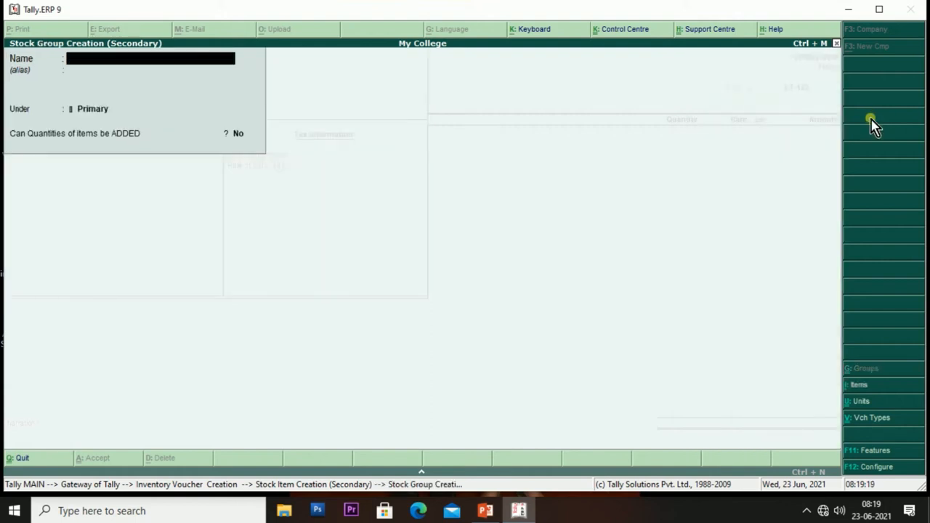
type("Cmputer Peripherals")
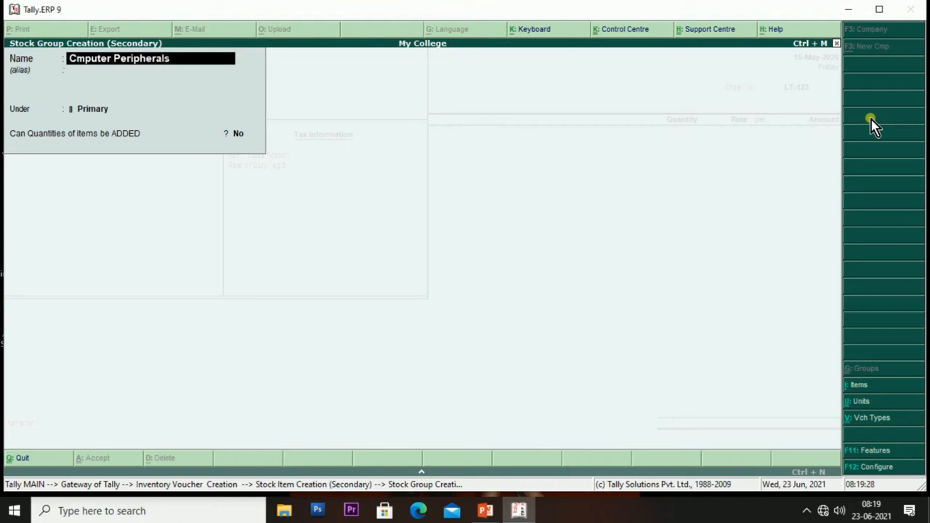
key("Return")
key("Return")
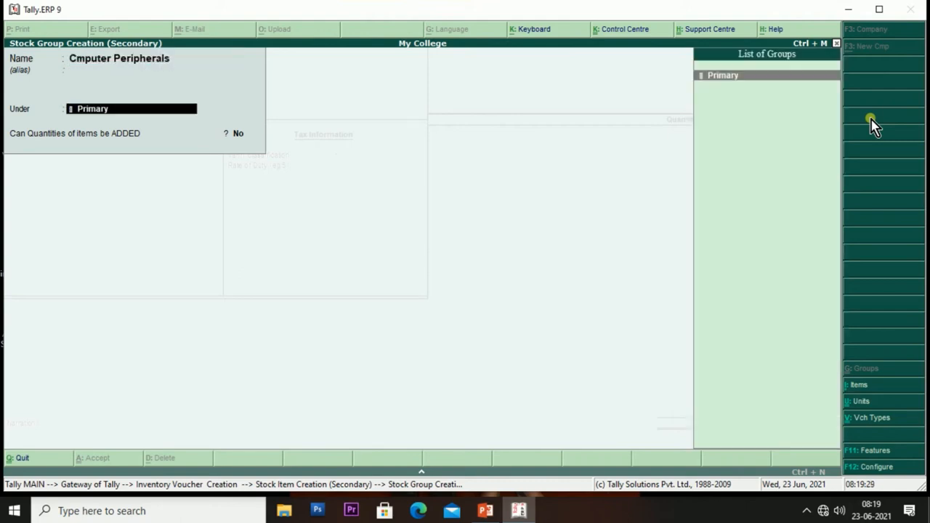
key("Return")
key("Return")
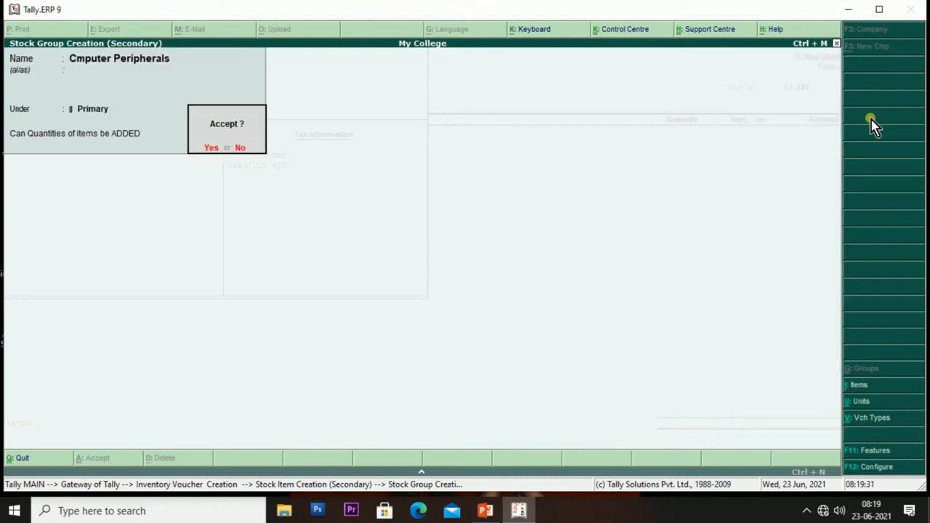
key("Return")
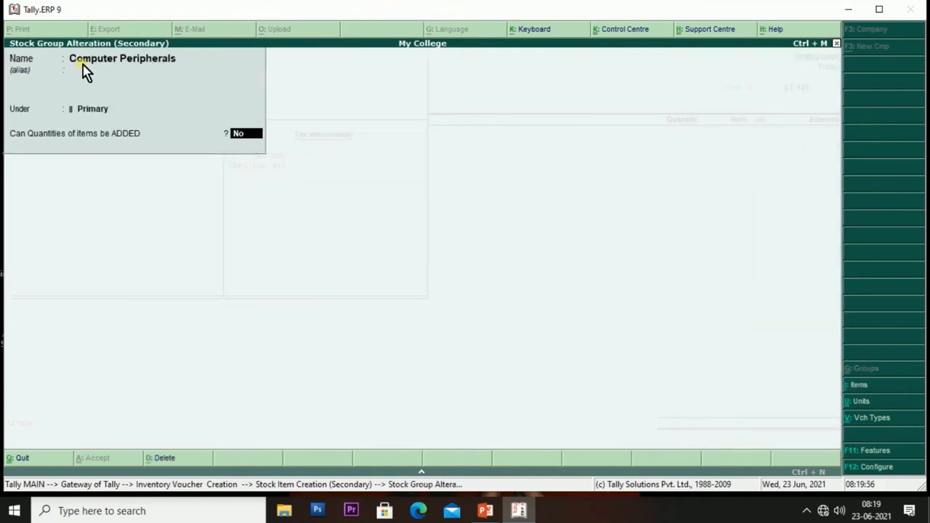
key("Return")
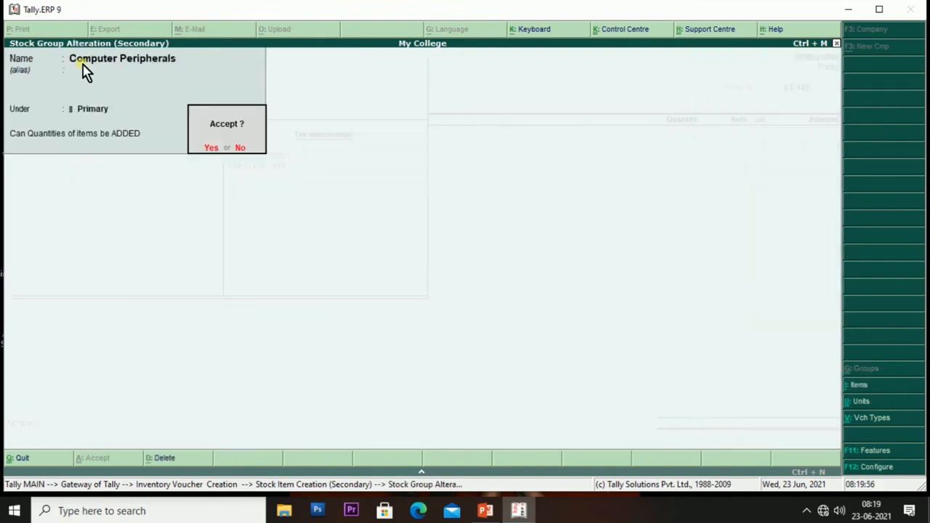
key("Return")
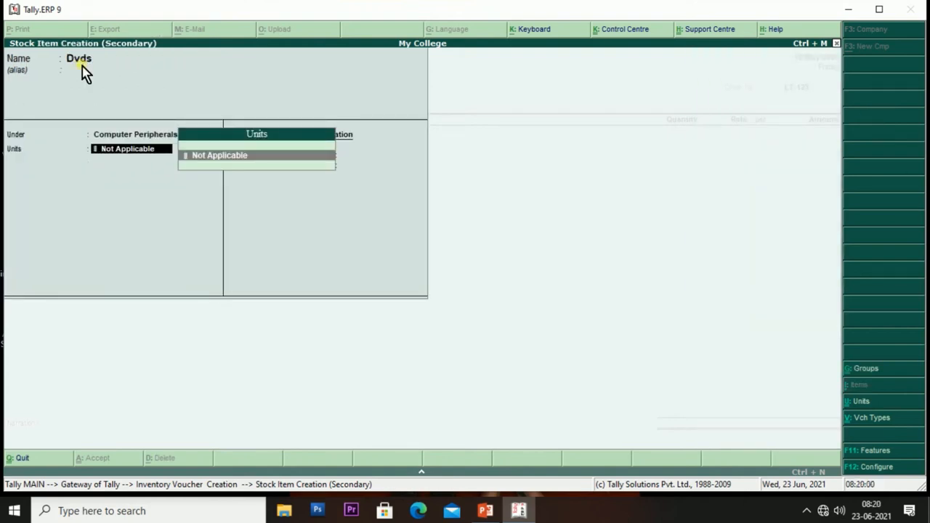
Create a simple unit with symbol nos and formal name Numbers, and save the Dvds item with it.
key("alt+c")
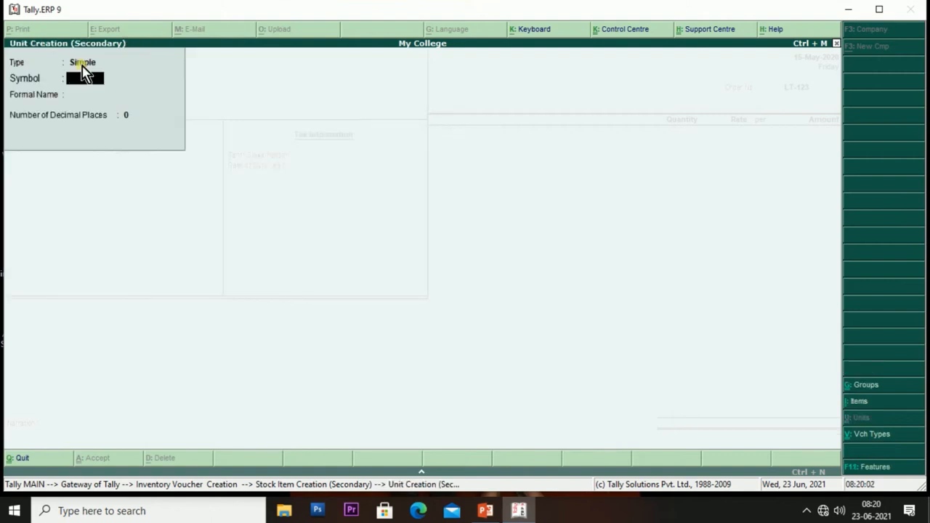
type("nos")
key("Return")
type("Nume")
key("Return")
key("BackSpace")
type("Numbers")
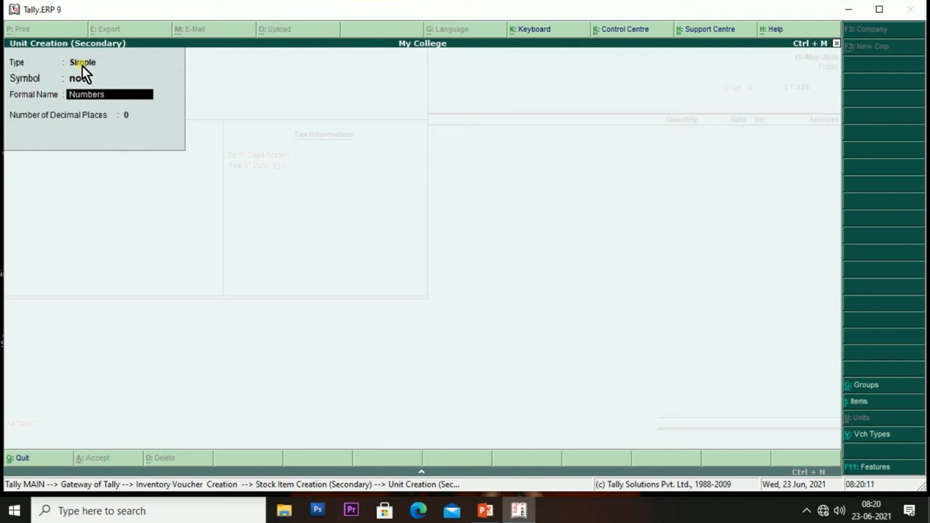
key("Return")
key("Return")
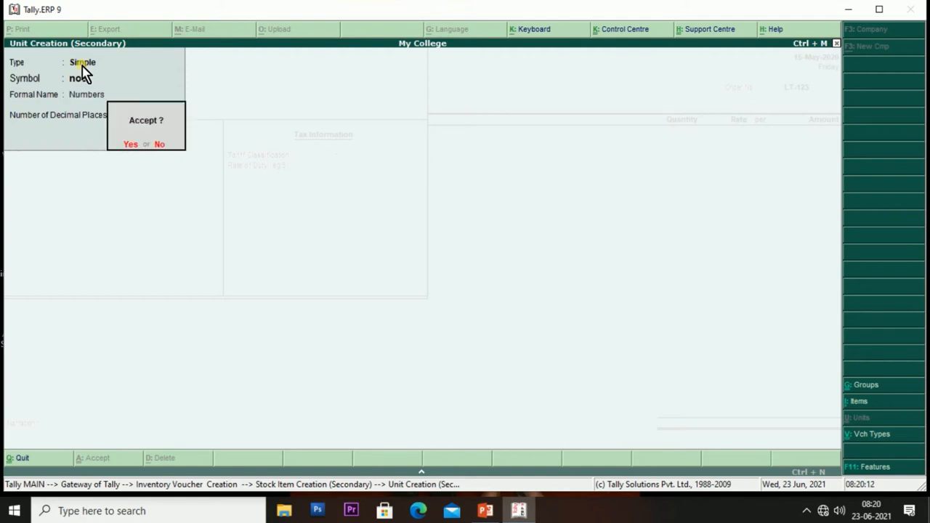
key("Return")
key("Return")
key("Return")
key("Return")
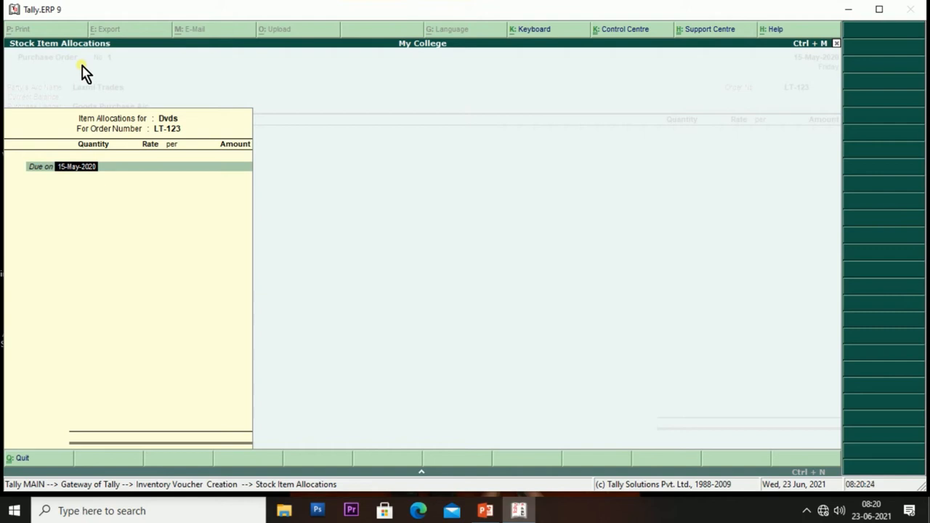
Allocate 100 nos of Dvds at a rate of 10 per nos, due on 15-May-2020.
key("Return")
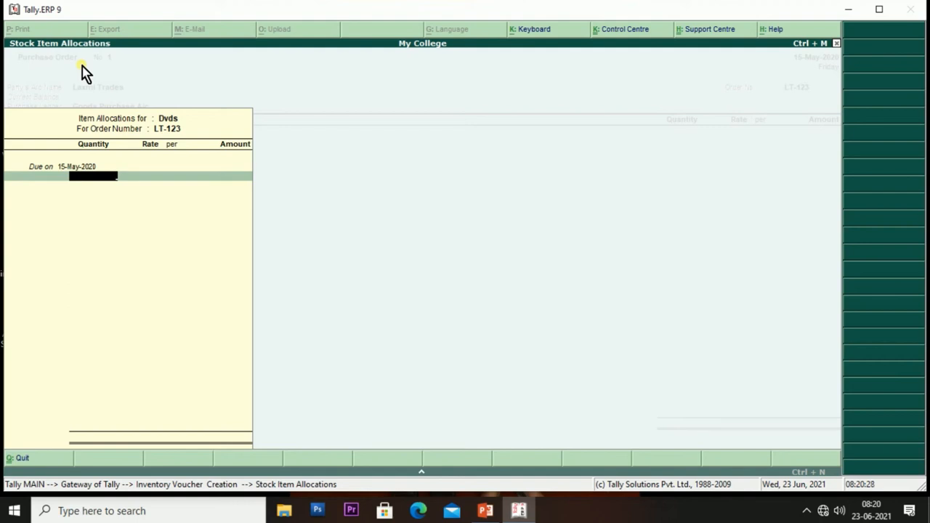
type("100")
key("Return")
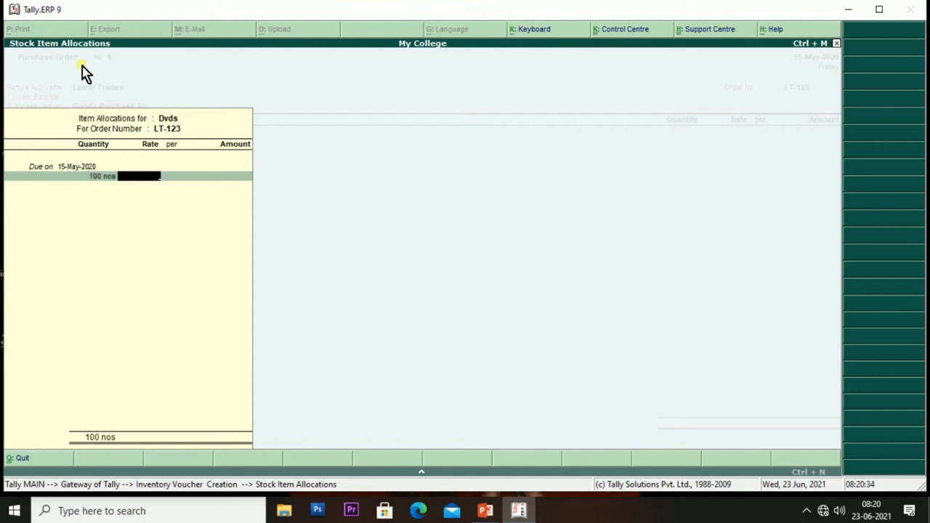
type("15")
key("BackSpace")
type("0")
key("Return")
key("Return")
key("Return")
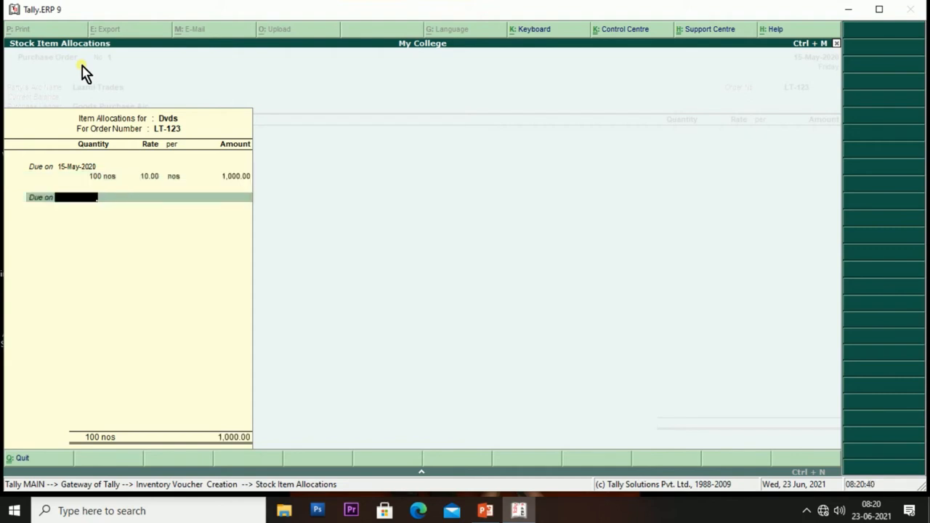
Finish the Dvds allocation and save the purchase order without further items, additional ledgers or a narration.
key("Return")
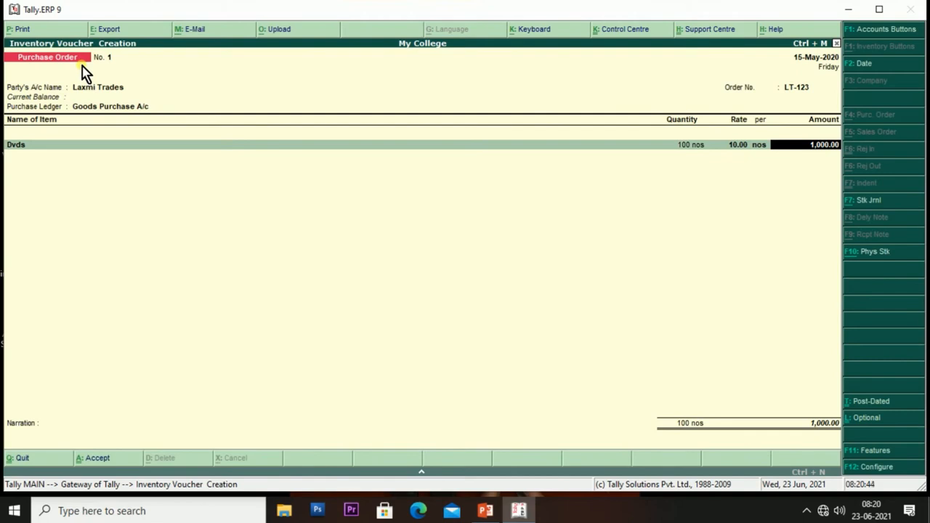
key("Return")
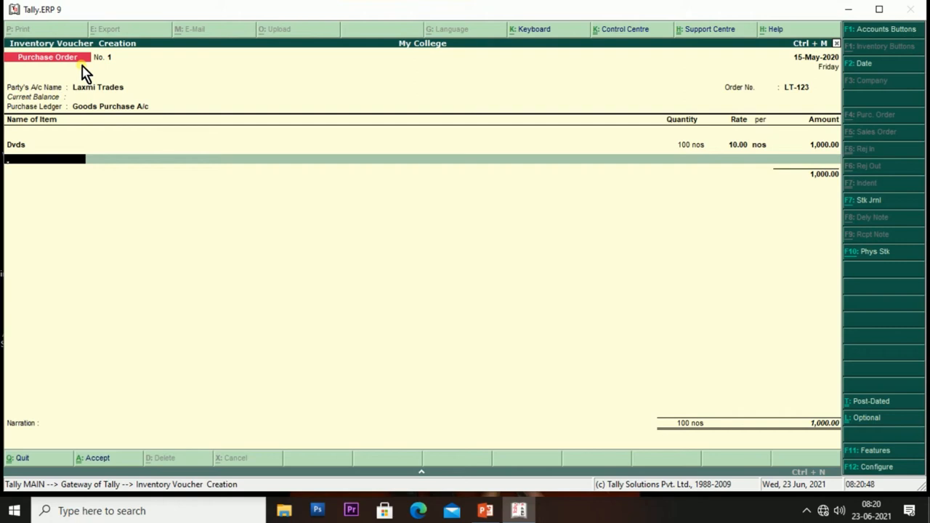
key("Return")
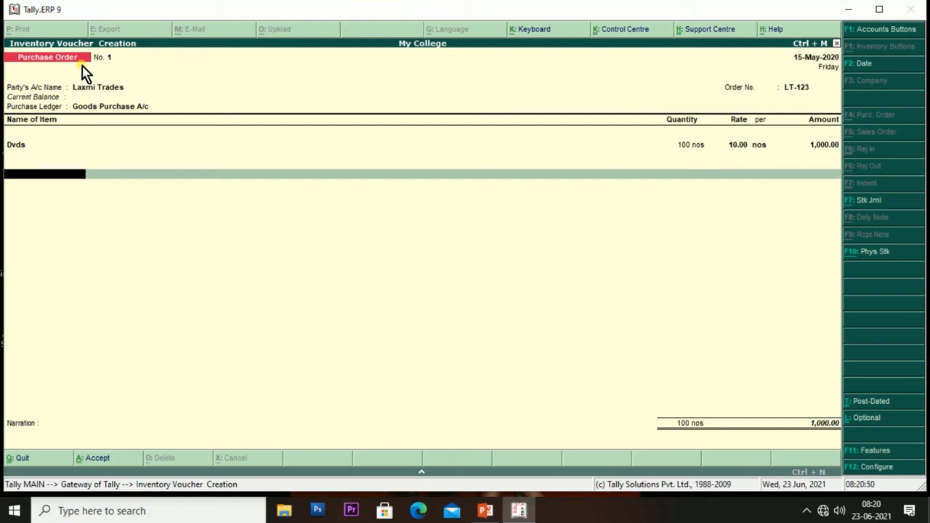
key("space")
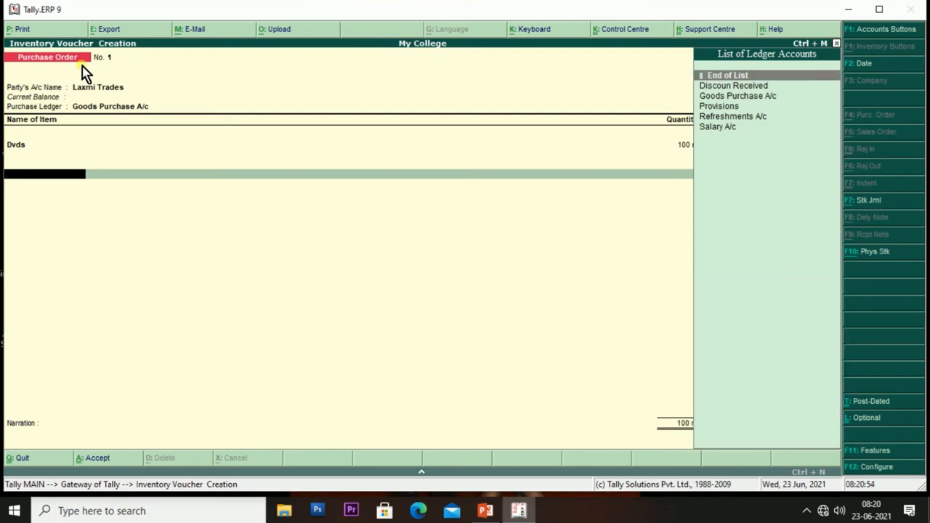
key("Return")
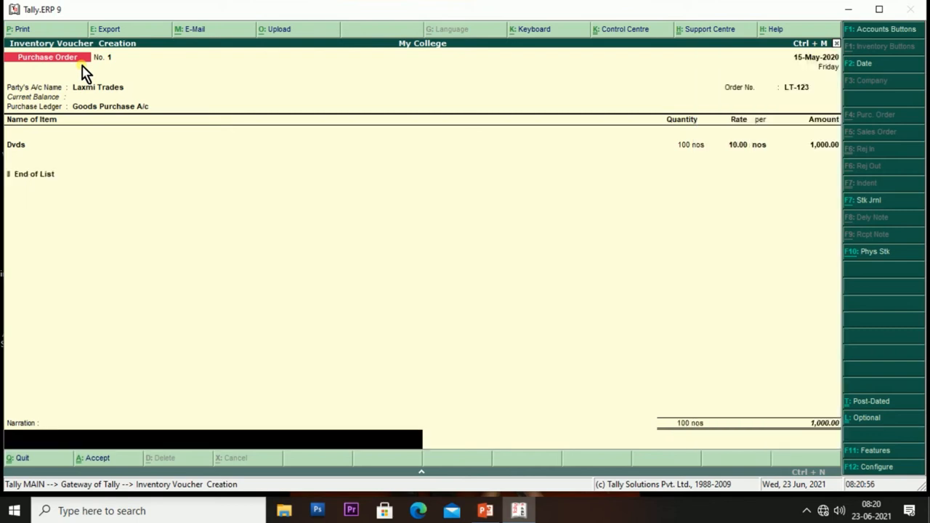
key("Return")
key("Return")
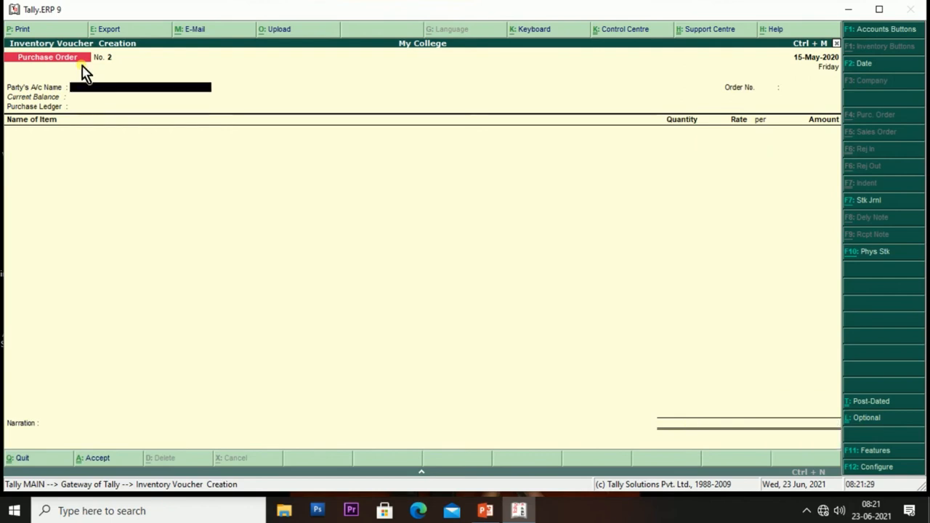
Leave voucher entry, open the Profit & Loss A/c and look into the Purchase Accounts group.
key("Escape")
key("Return")
key("Escape")
key("Escape")
key("p")
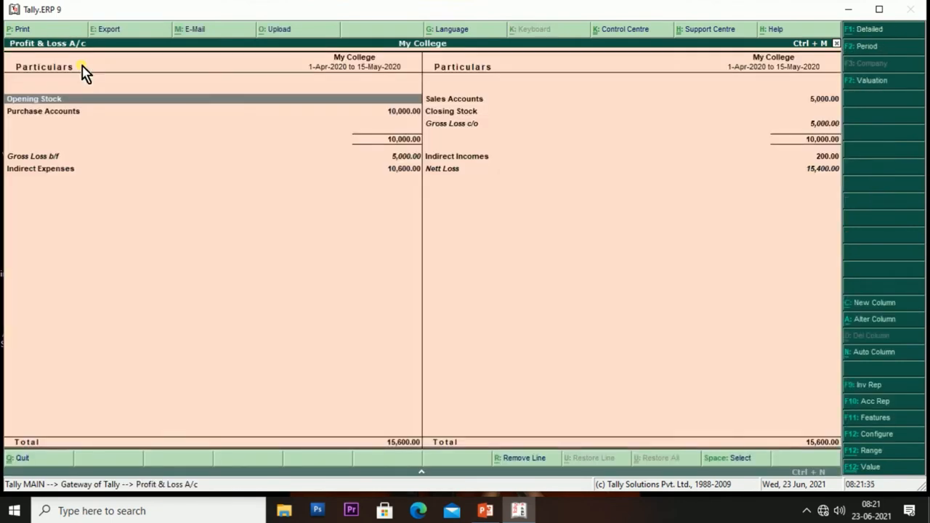
key("Down")
key("Return")
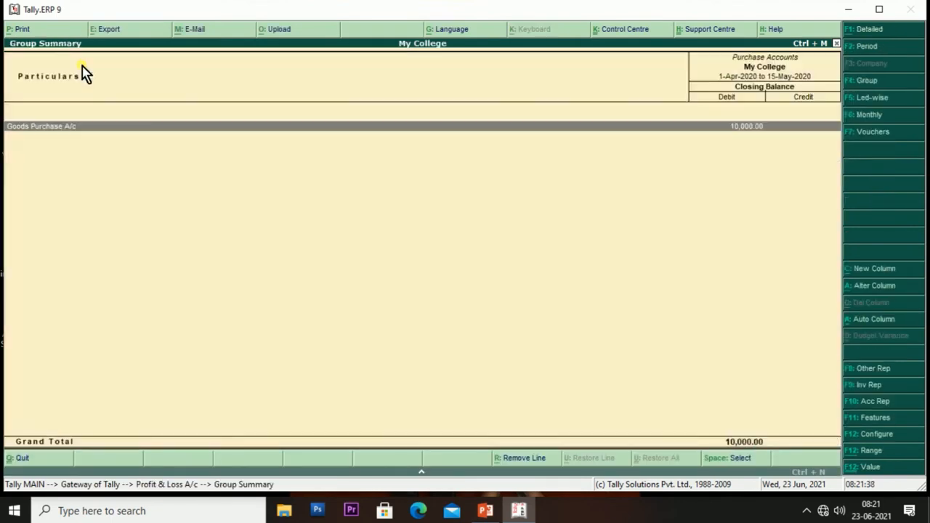
key("Escape")
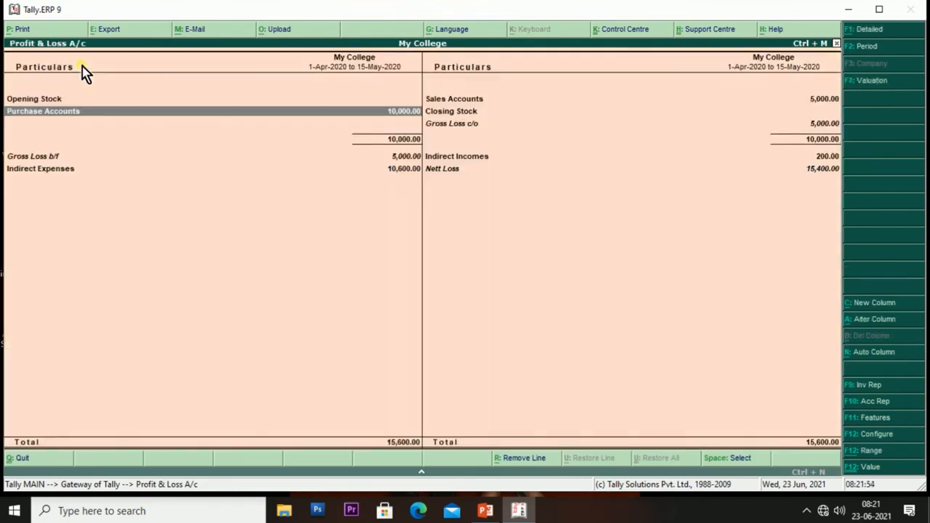
Compare the stock, purchase and sales lines in the Profit & Loss A/c, and return to the Gateway of Tally.
key("Right")
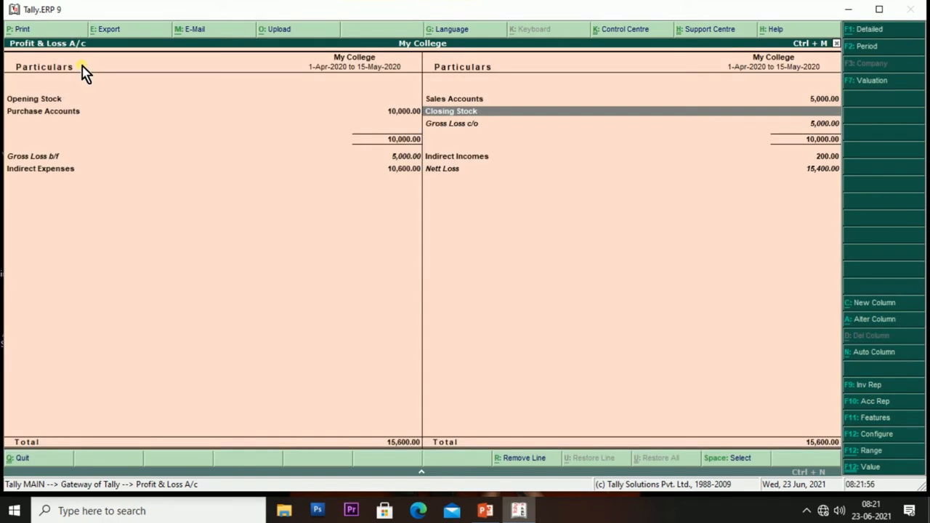
key("Left")
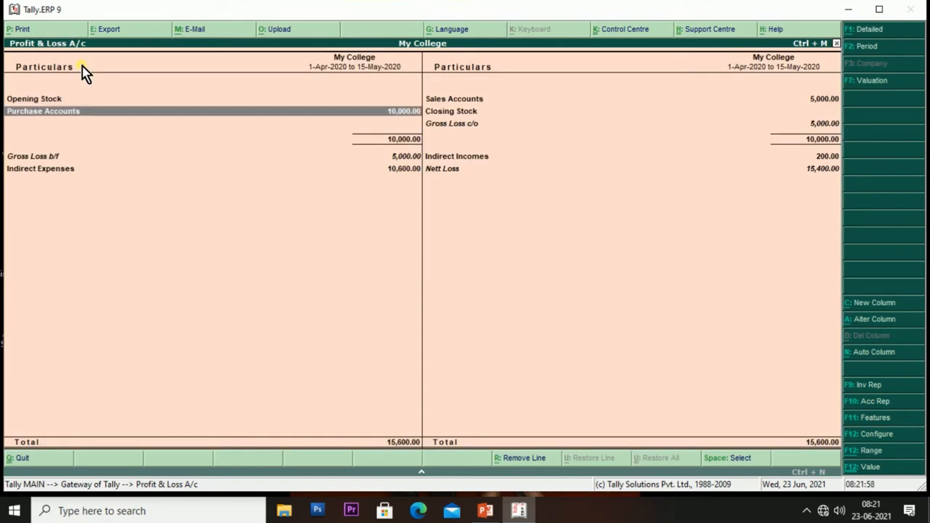
key("Up")
key("Right")
key("Down")
key("Left")
key("Up")
key("Right")
key("Down")
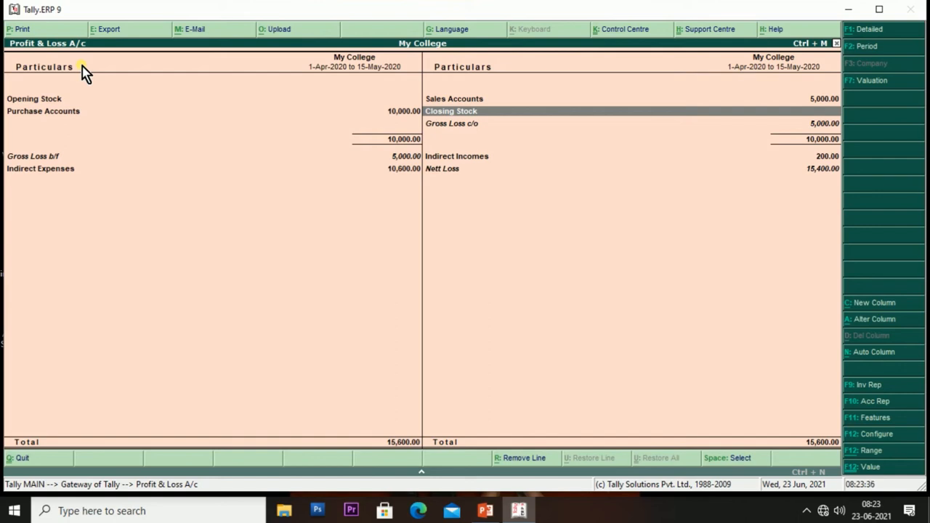
key("Left")
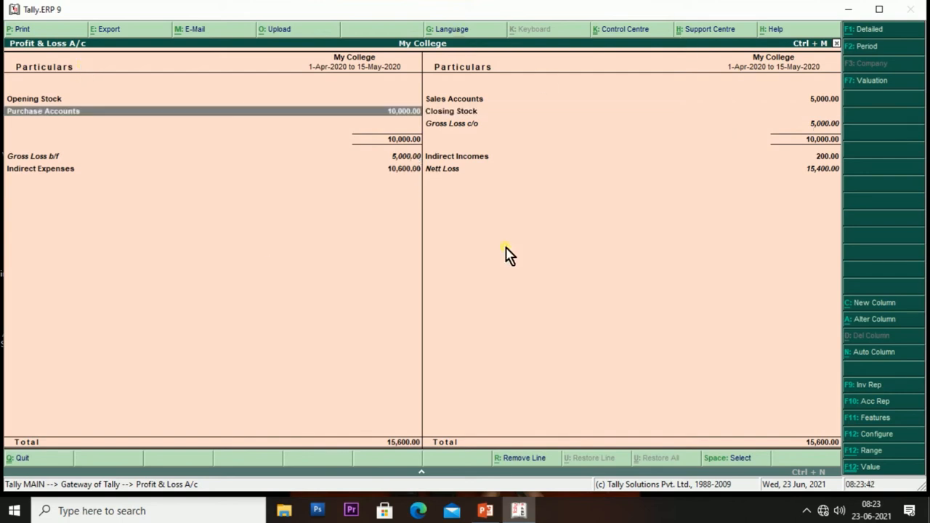
key("Escape")
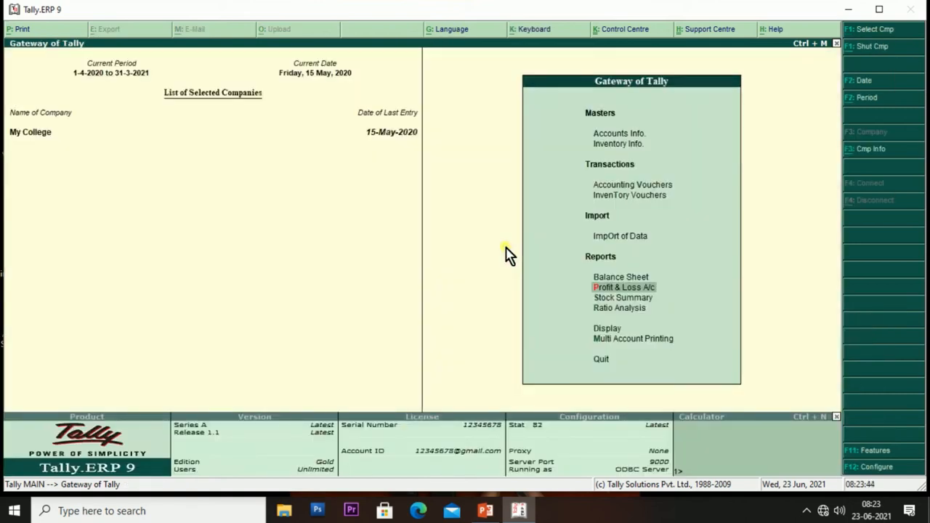
Display the Purchase Orders Book from the inventory books.
key("Down")
key("Down")
key("Down")
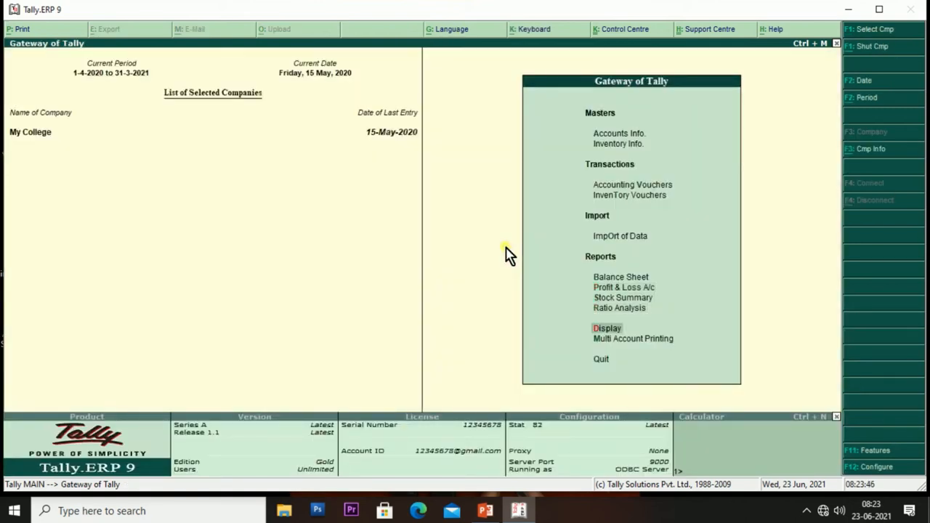
key("Return")
key("Down")
key("Down")
key("Down")
key("Down")
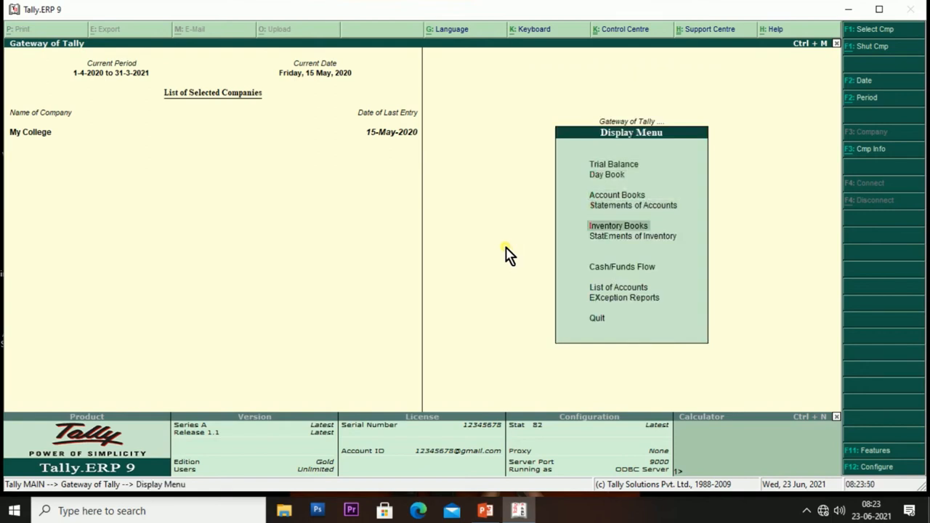
key("Return")
key("Down")
key("Down")
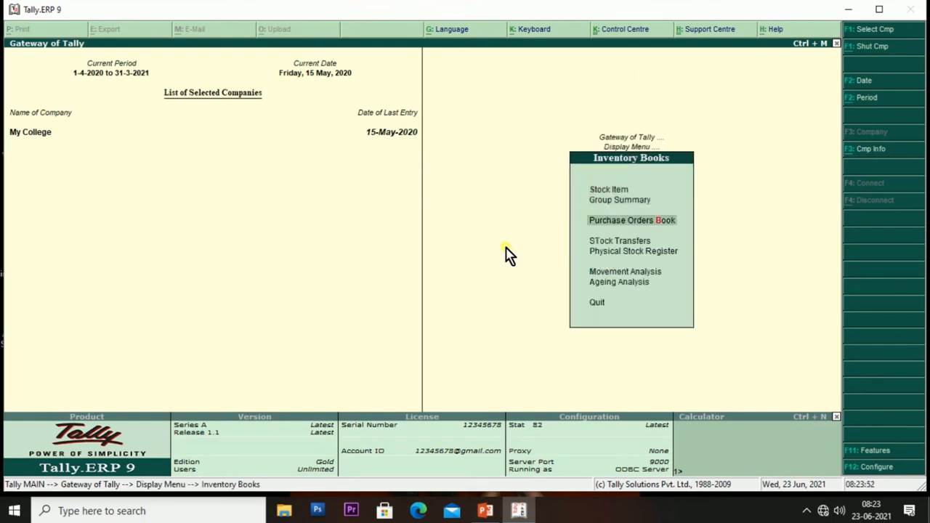
key("Return")
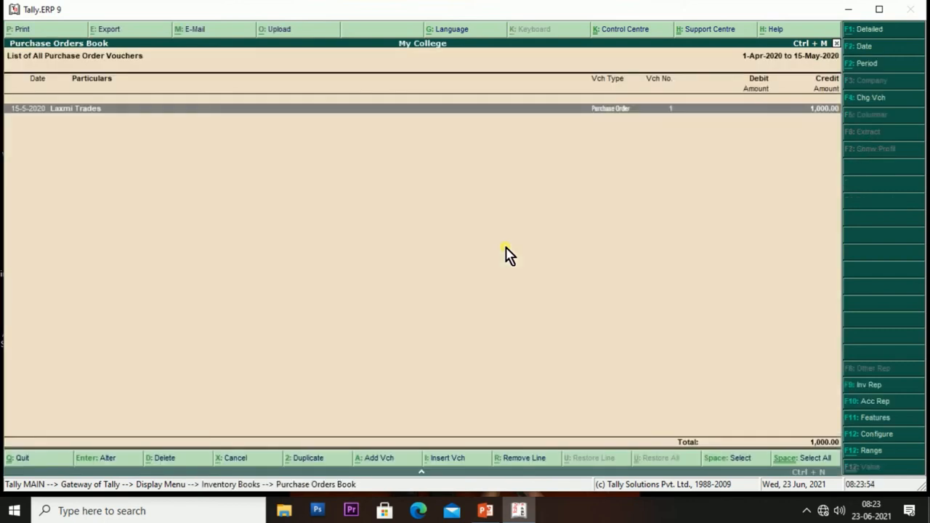
Inspect the Laxmi Trades purchase order without altering it, and return to the Gateway of Tally.
key("Return")
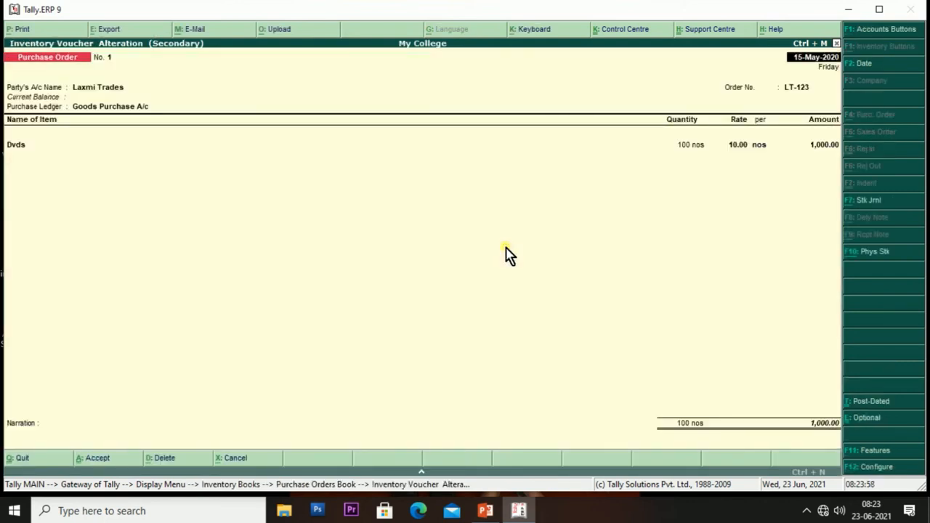
key("Escape")
key("y")
key("Escape")
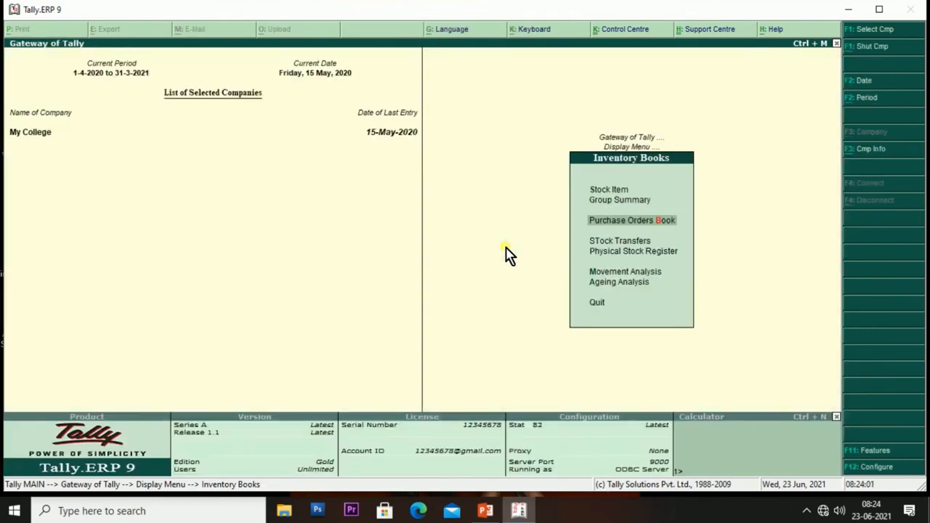
key("Escape")
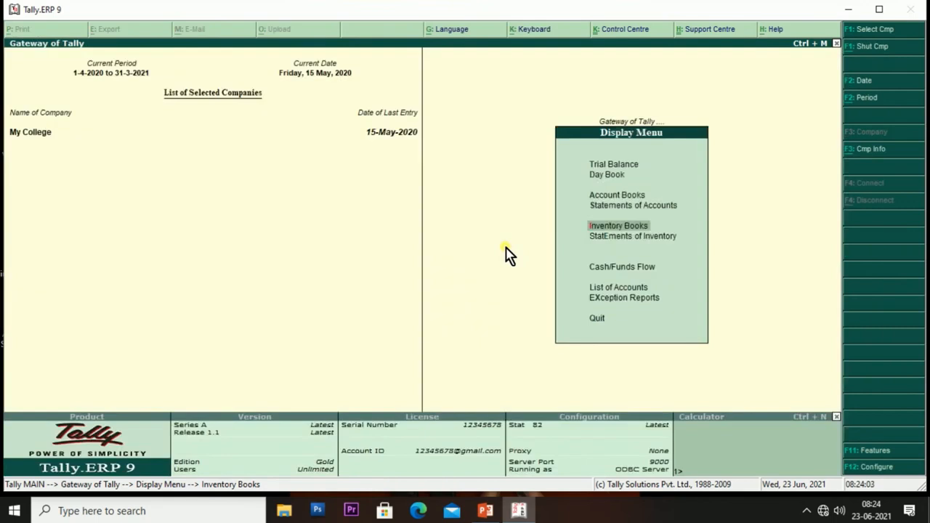
key("Escape")
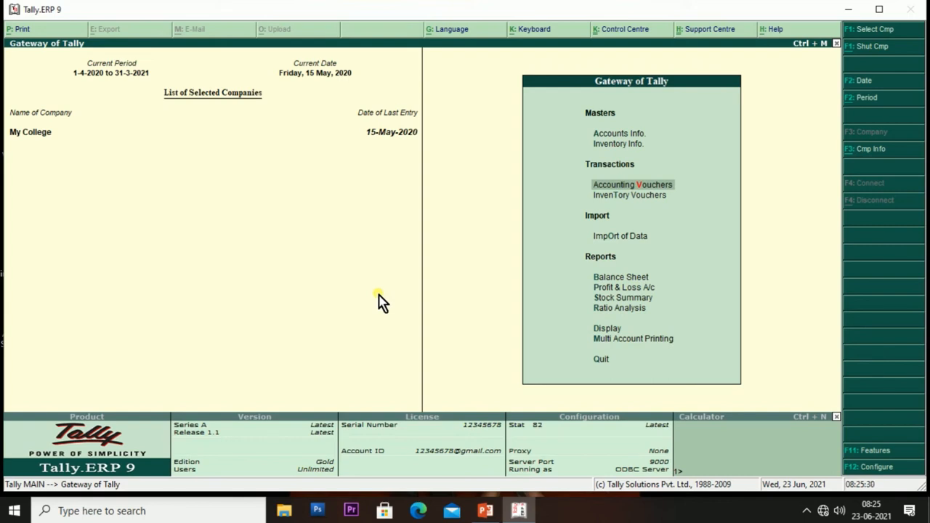
Start a Purchase accounting voucher with Laxmi Trades as the party and Goods Purchase A/c as the purchase ledger.
key("Return")
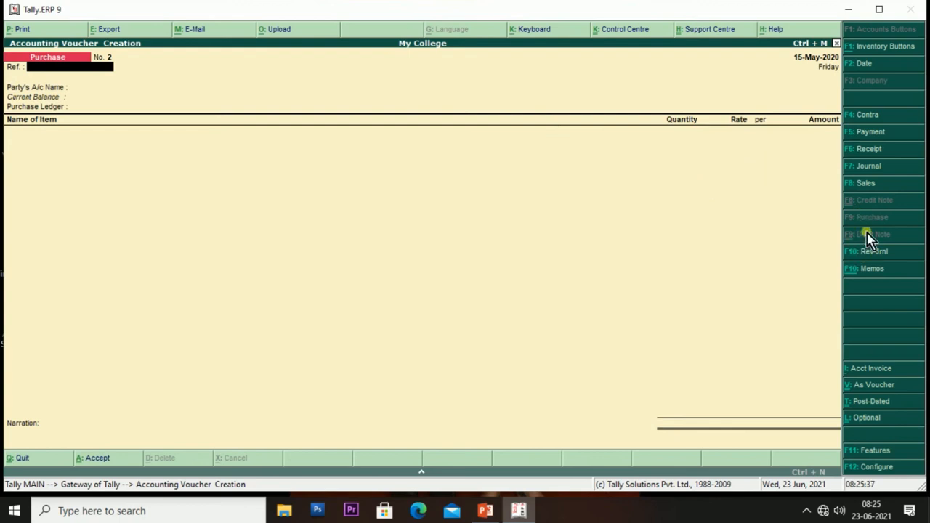
left_click(864, 116)
left_click(868, 132)
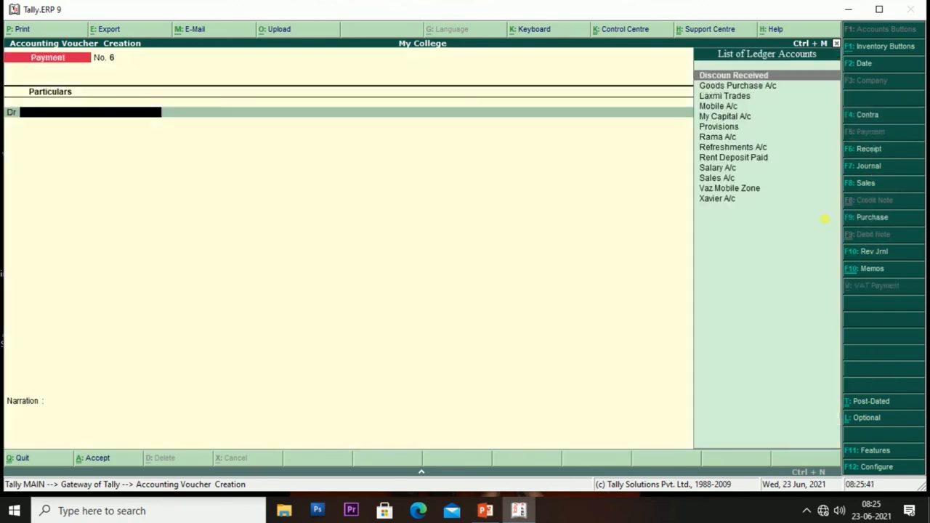
left_click(864, 221)
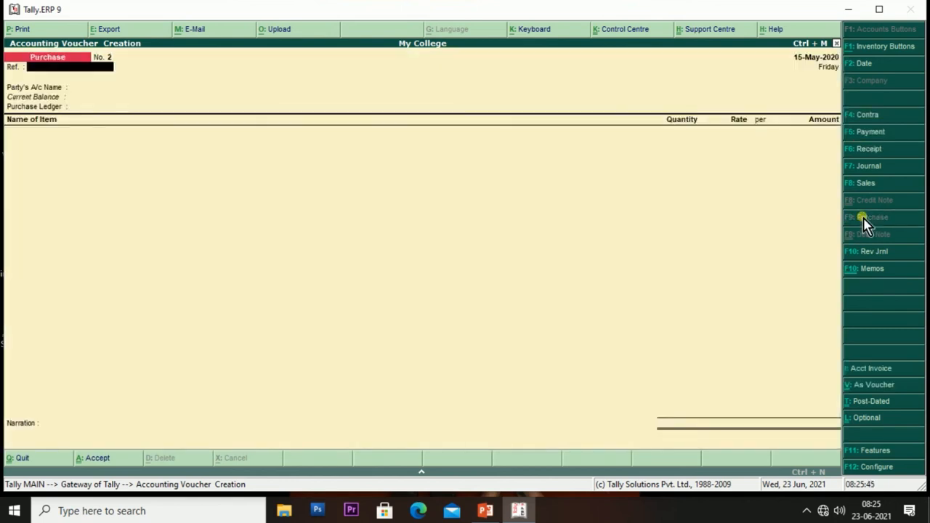
key("Return")
key("Down")
key("Down")
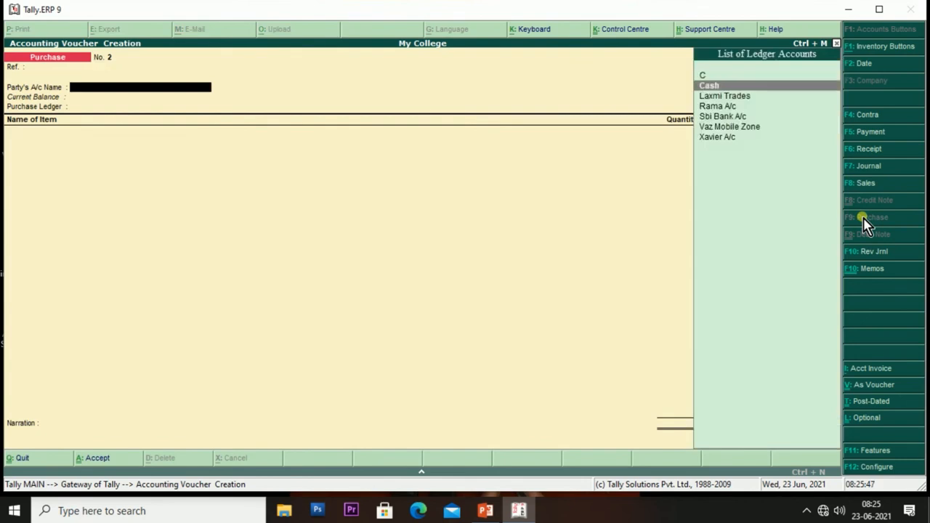
key("Return")
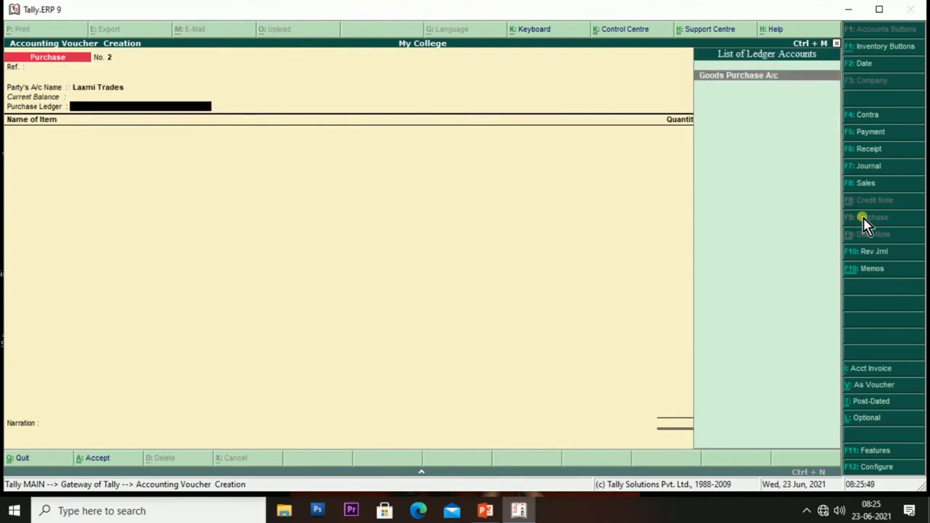
key("Return")
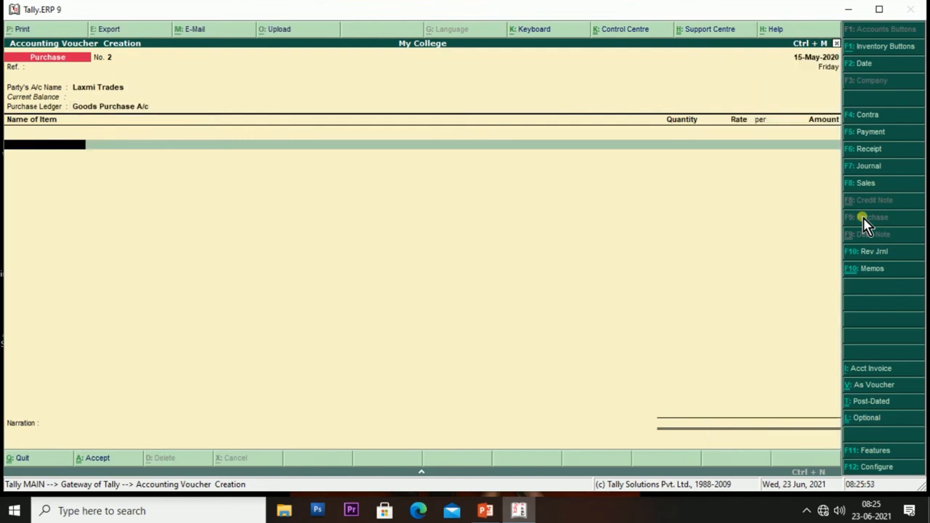
Add the Dvds item and allocate 100 nos at a rate of 10 per nos against the pending Laxmi Trades order.
type("D")
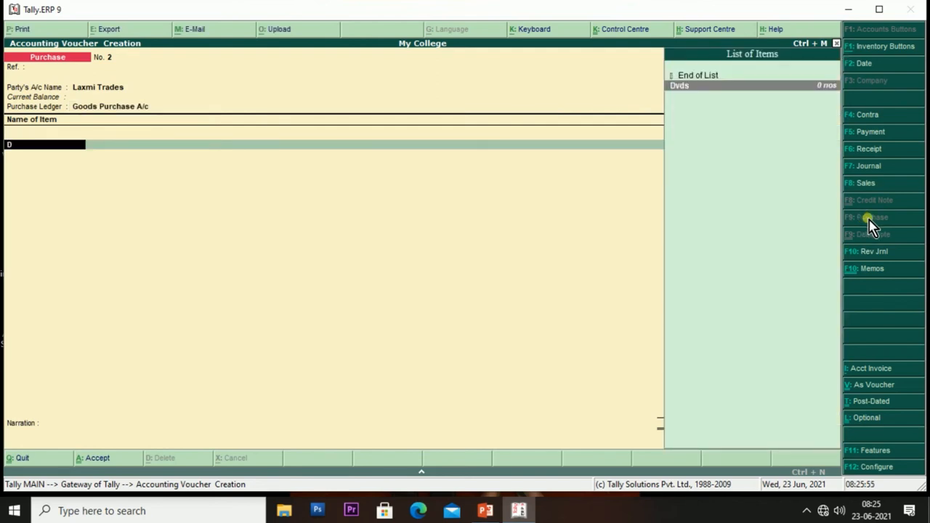
key("Return")
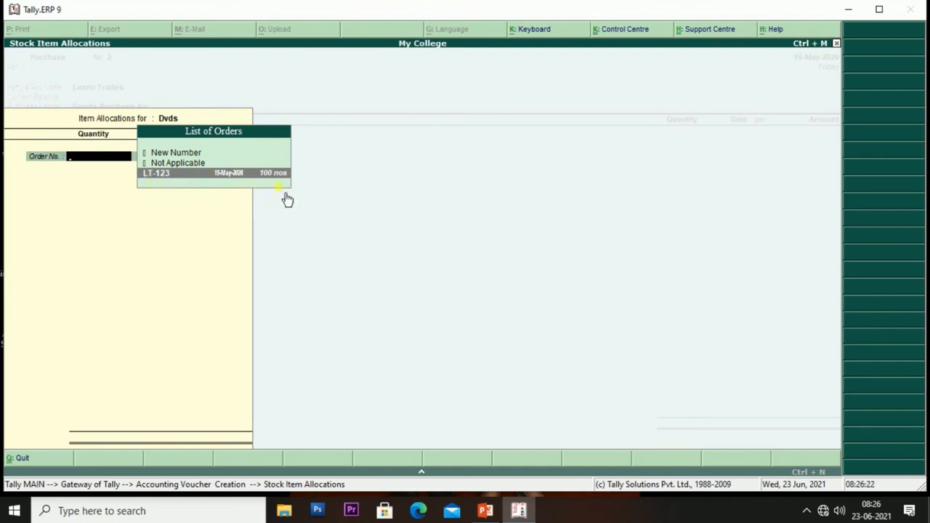
key("Return")
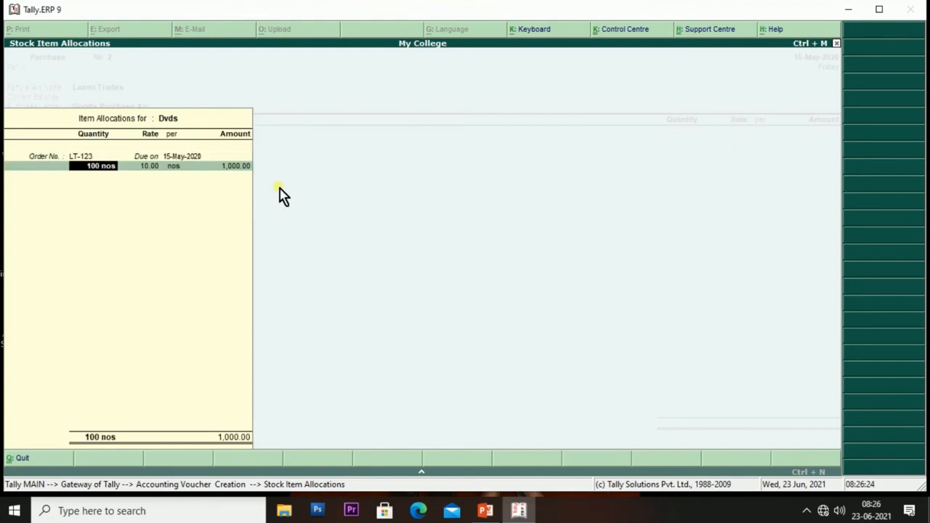
key("Return")
key("Return")
key("Return")
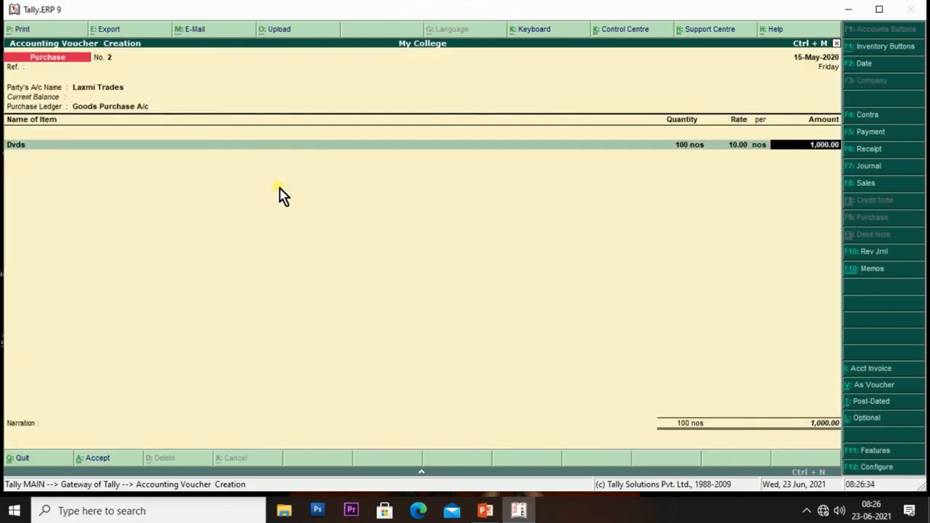
Save the purchase voucher without further items or a narration.
key("Return")
key("Return")
key("Return")
key("Return")
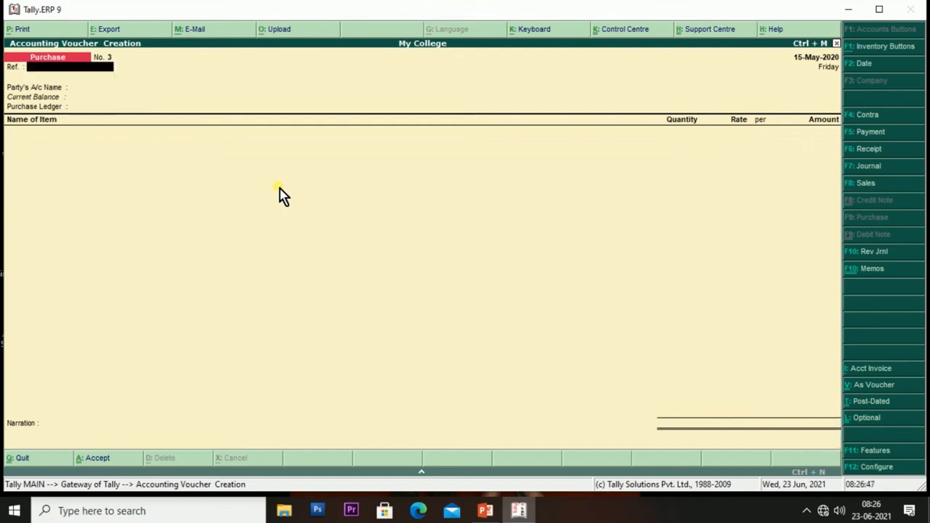
Leave voucher entry and check the purchase and closing stock lines in the Profit & Loss A/c.
key("Escape")
key("Escape")
key("Escape")
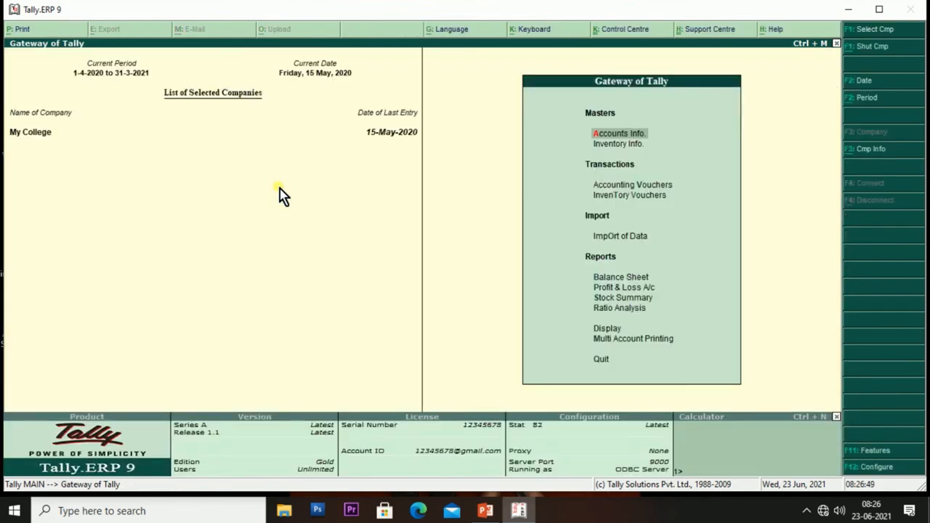
key("p")
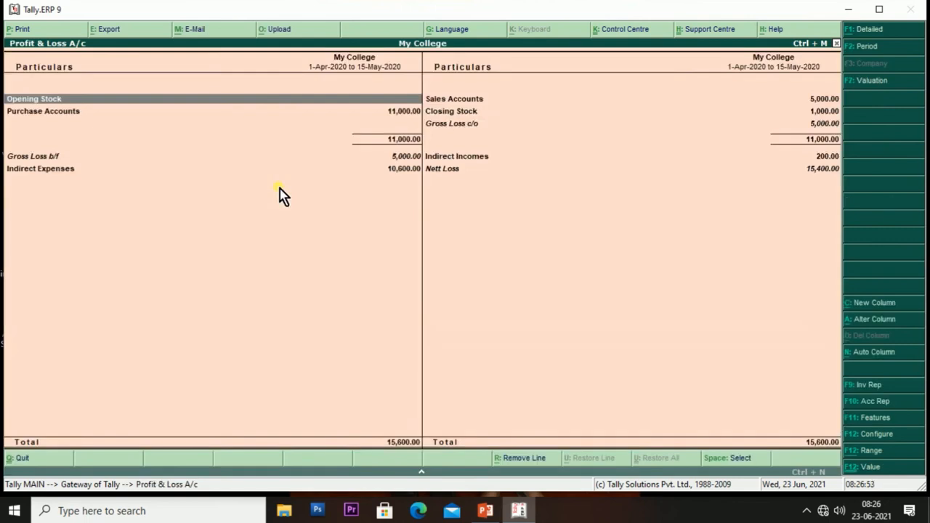
Drill from closing stock in the Profit & Loss A/c to the Dvds monthly summary, check it, and return to the Gateway of Tally.
key("Right")
key("Down")
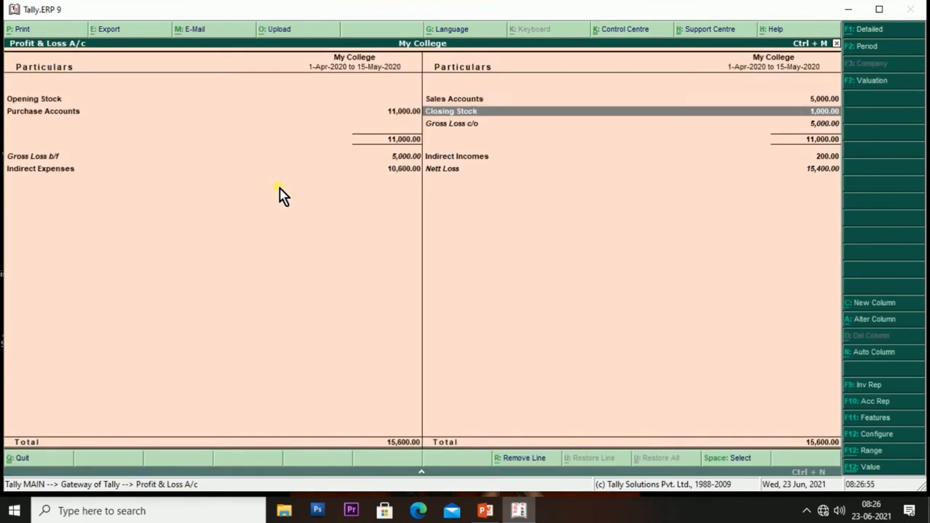
key("Return")
key("Return")
key("Return")
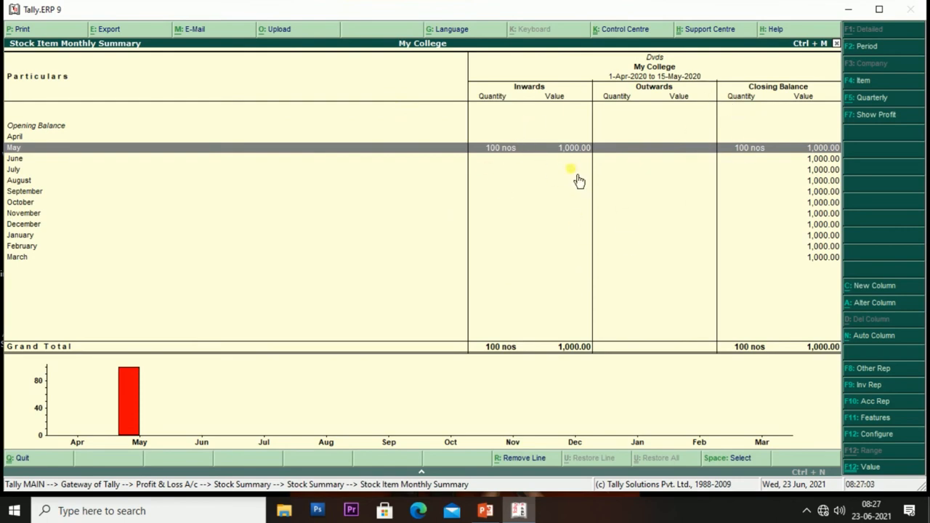
key("Escape")
key("Escape")
key("Escape")
key("Escape")
key("Escape")
key("n")
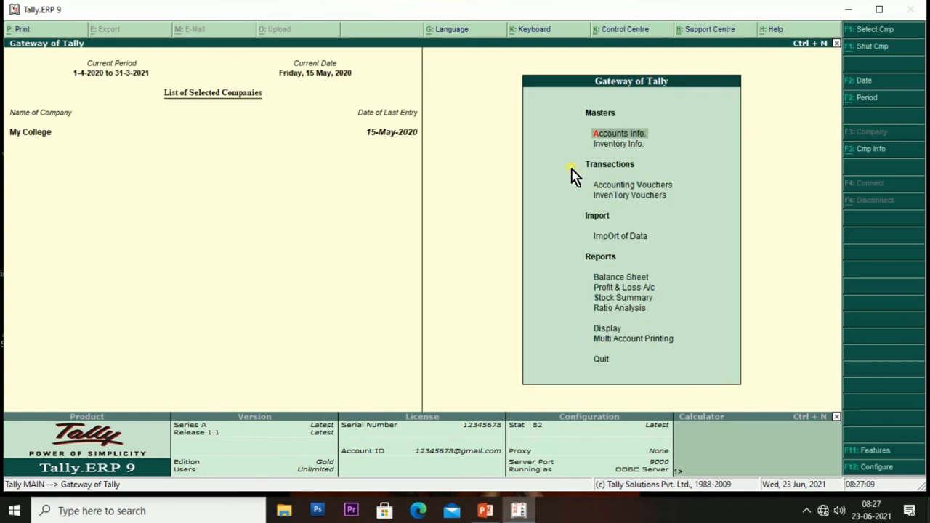
Open inventory voucher entry for My College.
key("Down")
key("Down")
key("Down")
key("Return")
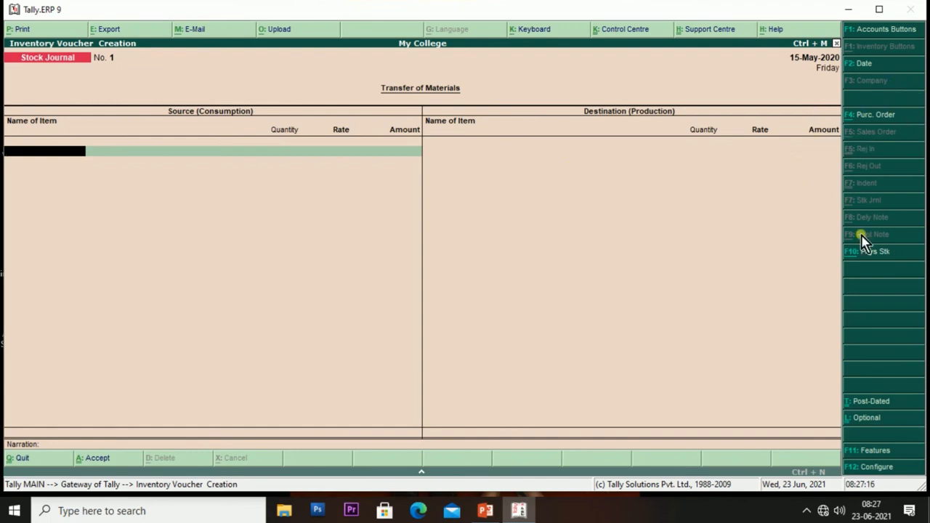
Enable Allow Sales Order Processing in the company's inventory features, keep the other options as they are, and save.
left_click(868, 450)
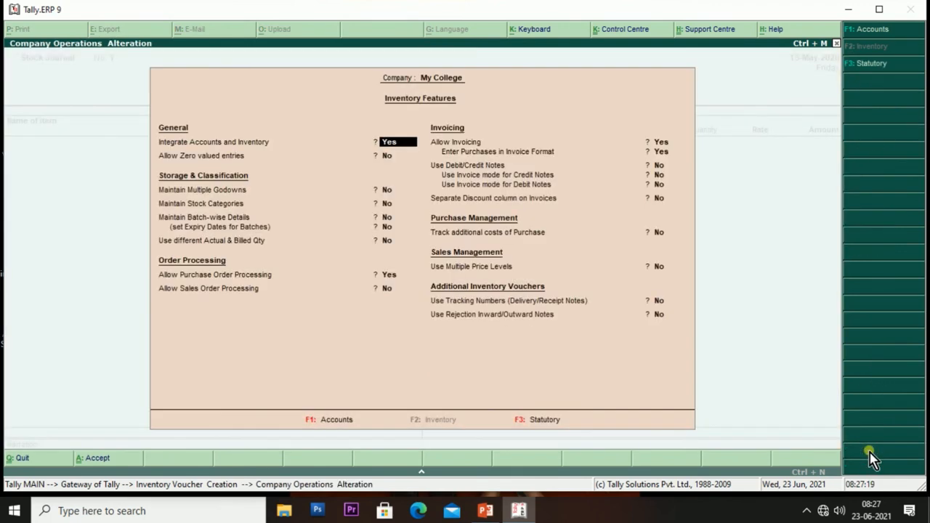
left_click(386, 289)
type("y")
key("Return")
key("Return")
key("Return")
key("Return")
key("Return")
key("Return")
key("Return")
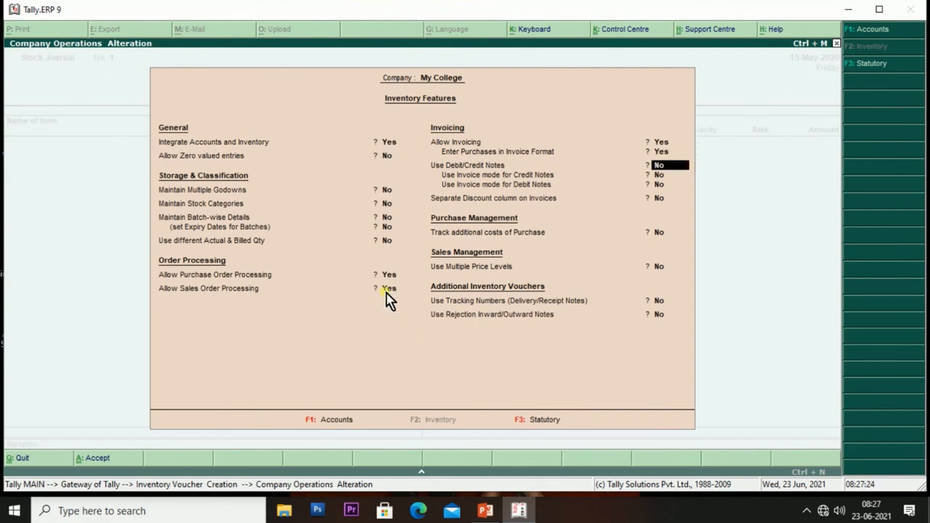
key("Return")
key("Return")
key("Return")
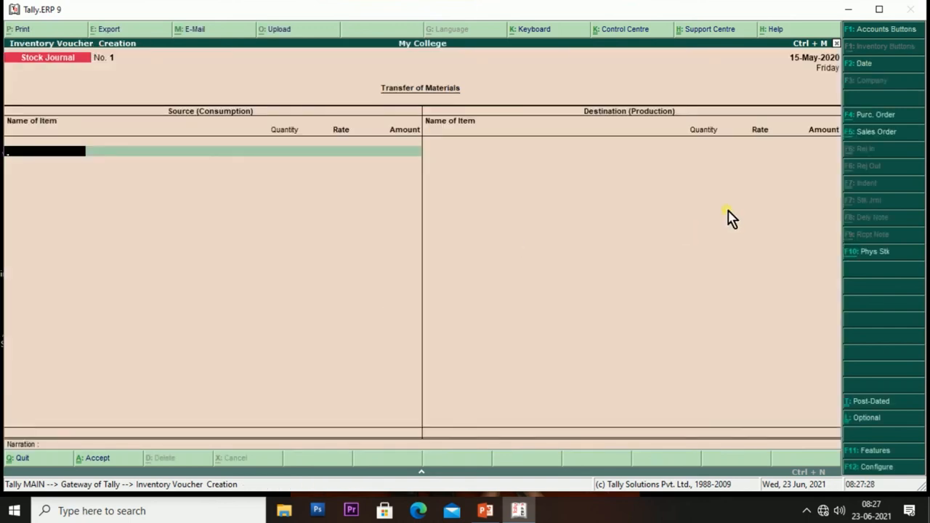
Start a Sales Order with the customer's ledger account as the party, enter the order number, and choose Sales A/c as the sales ledger.
left_click(877, 133)
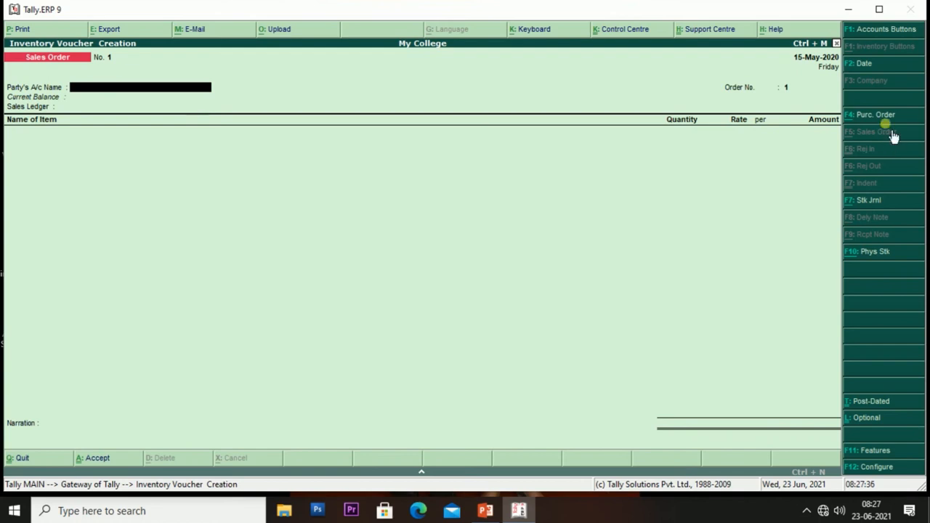
type("R")
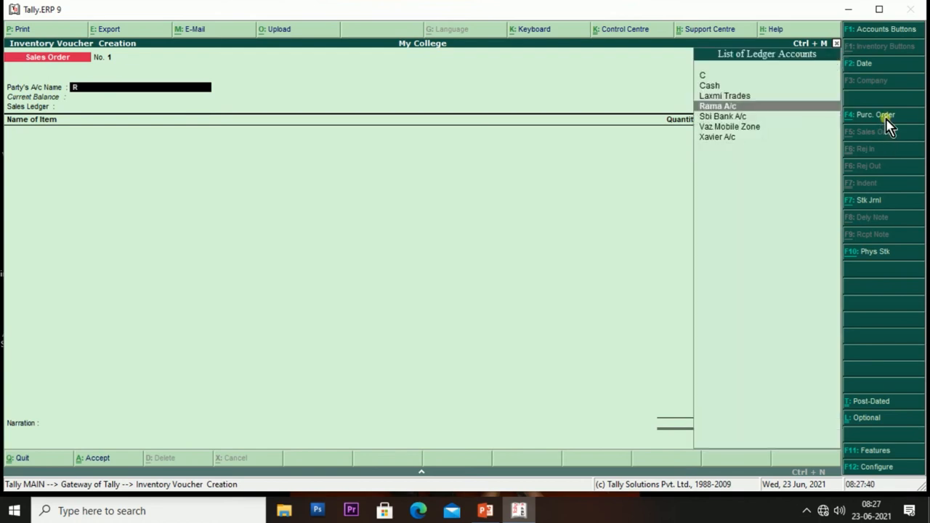
key("Down")
key("Down")
key("Down")
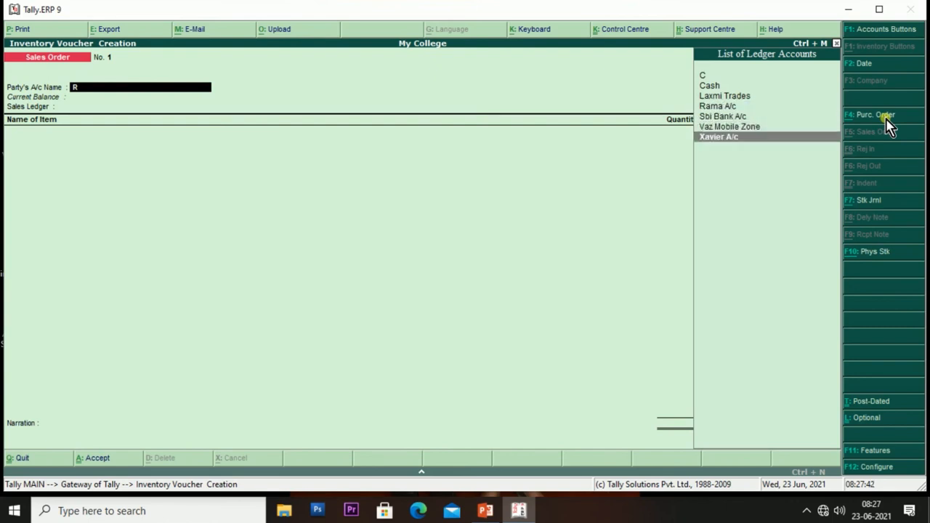
key("Return")
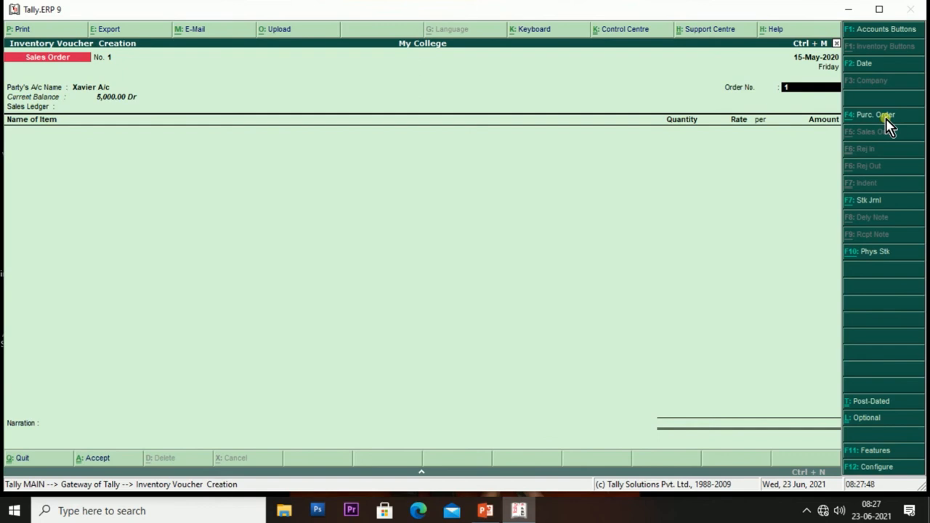
type("RGC-14")
key("Return")
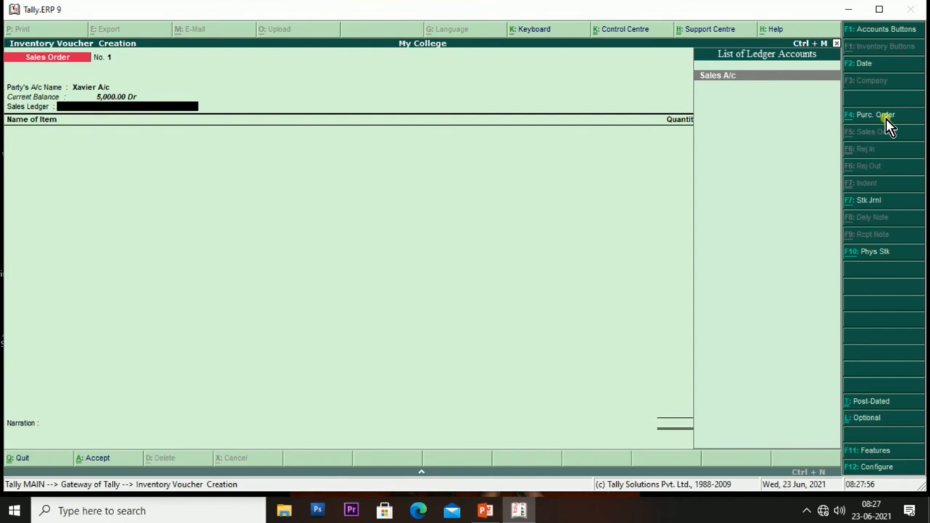
key("Return")
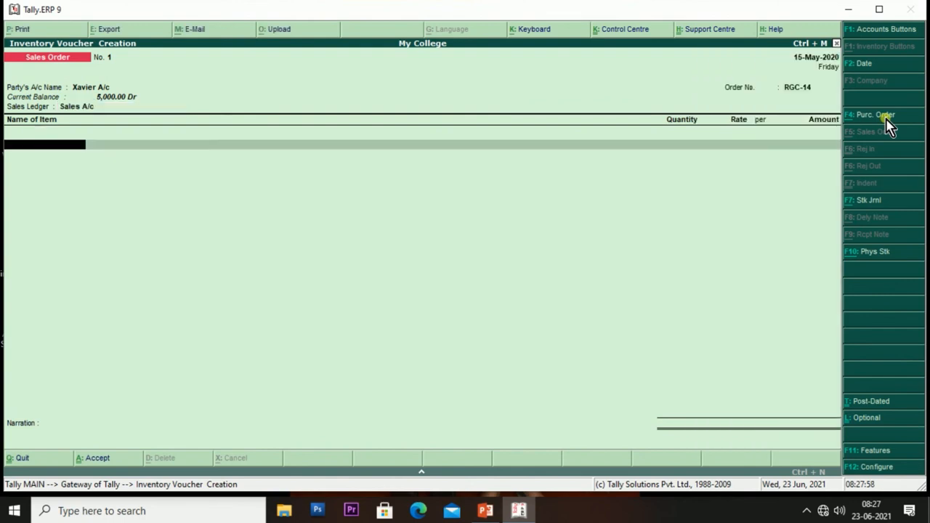
Add the Dvds item to the sales order with 50 nos at a rate of 15 per nos, due on 15-May-2020.
key("space")
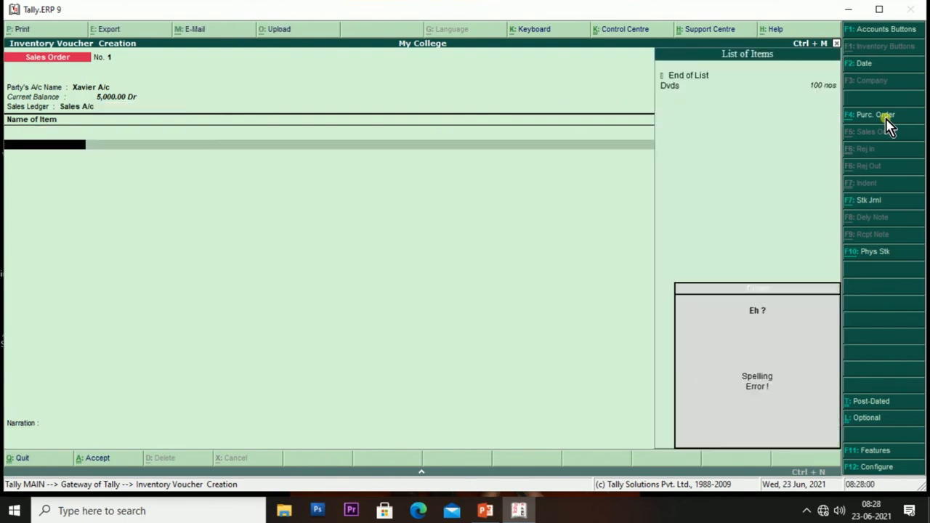
key("BackSpace")
key("Down")
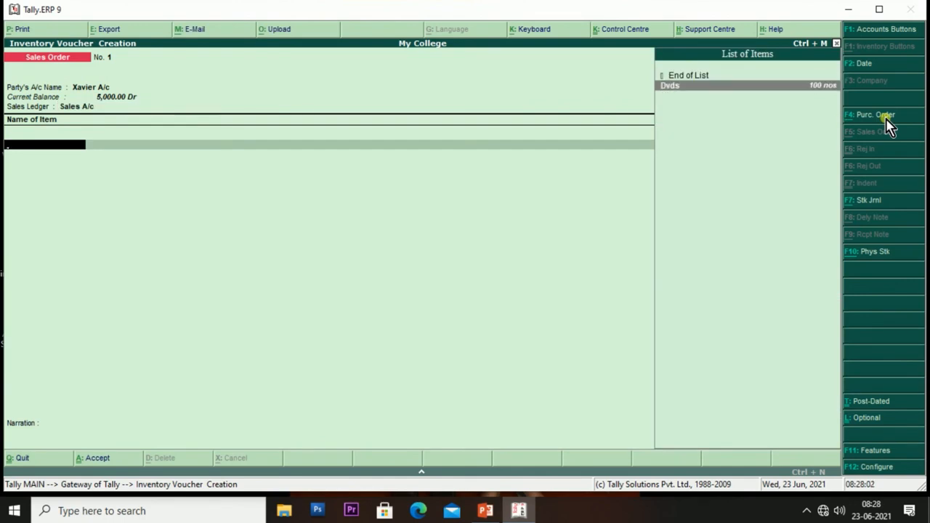
key("Return")
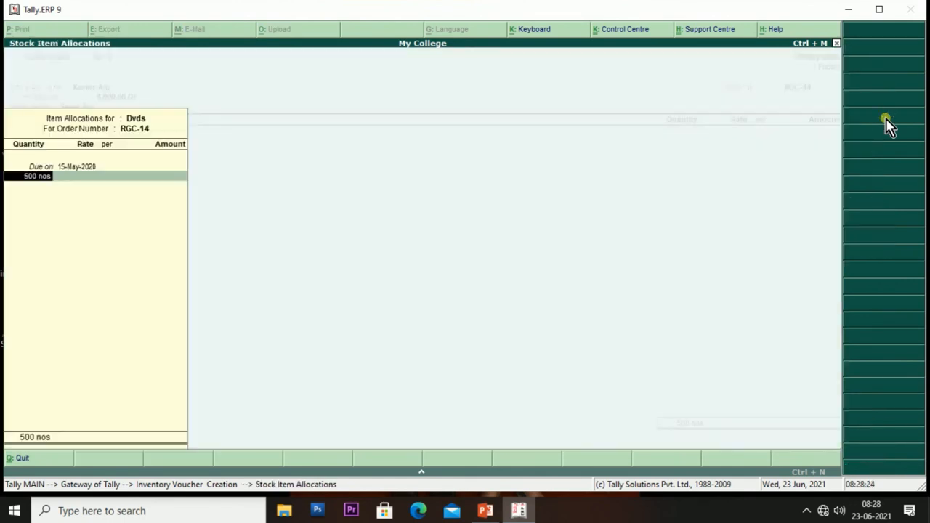
type("50")
key("Return")
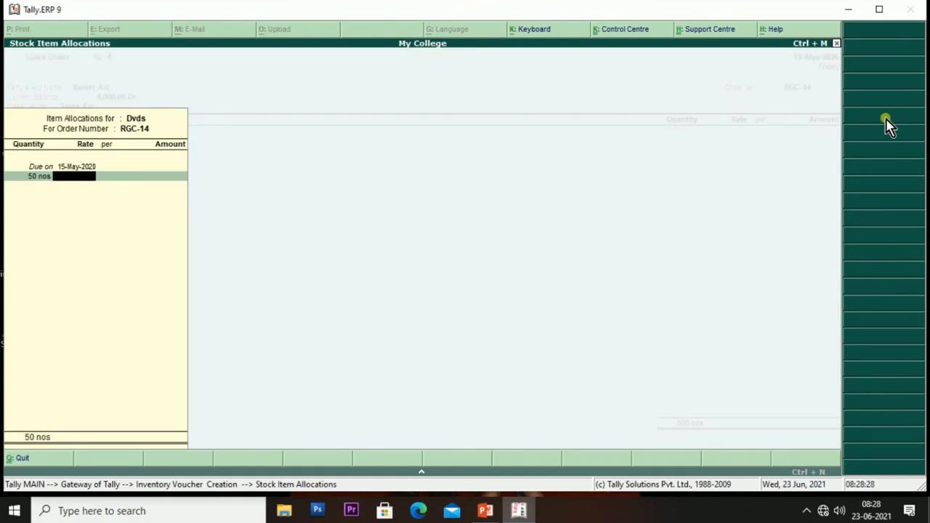
type("15")
key("Return")
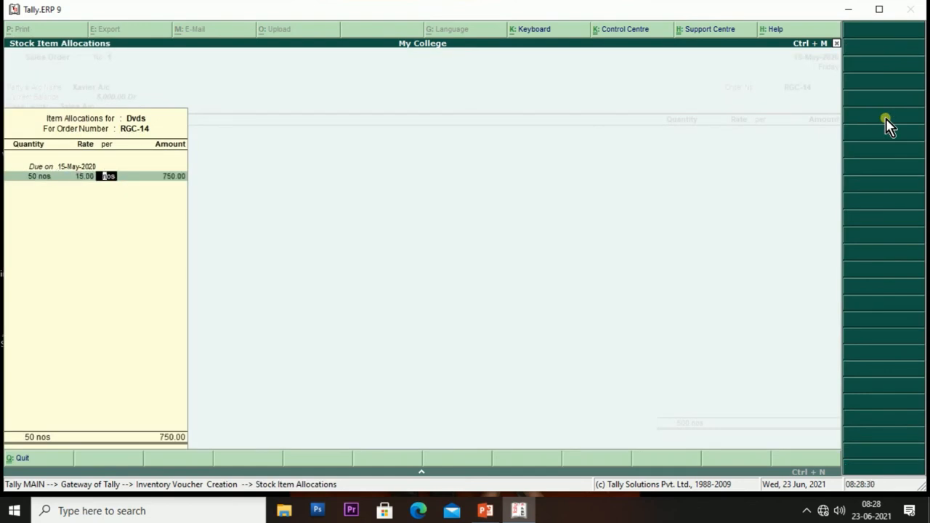
key("Return")
key("Return")
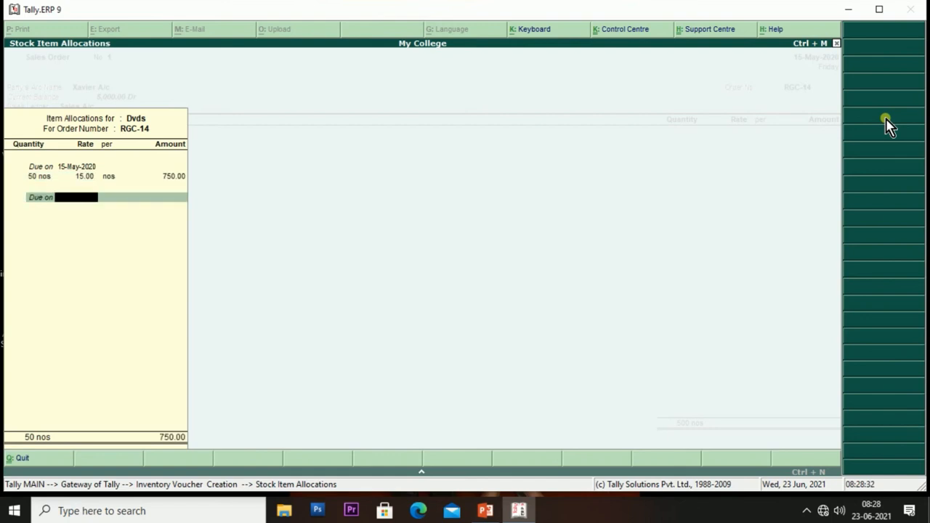
key("Return")
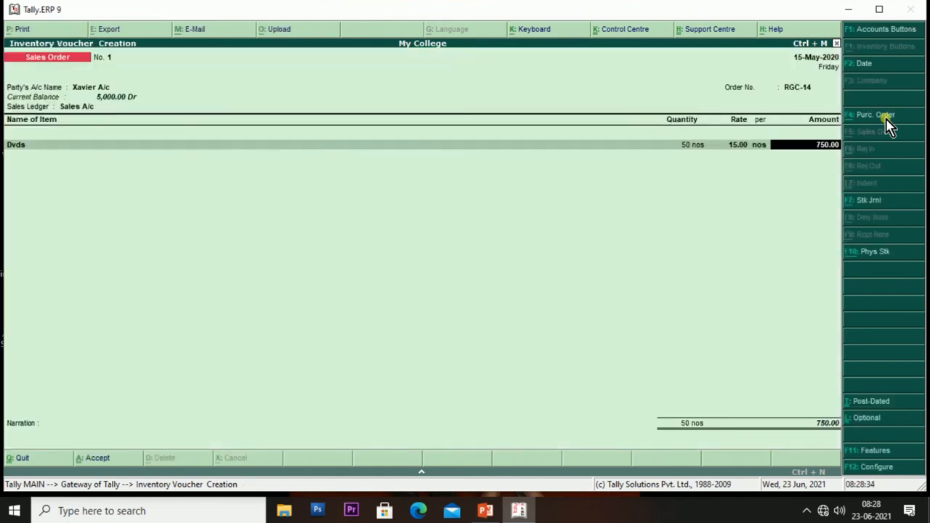
key("Return")
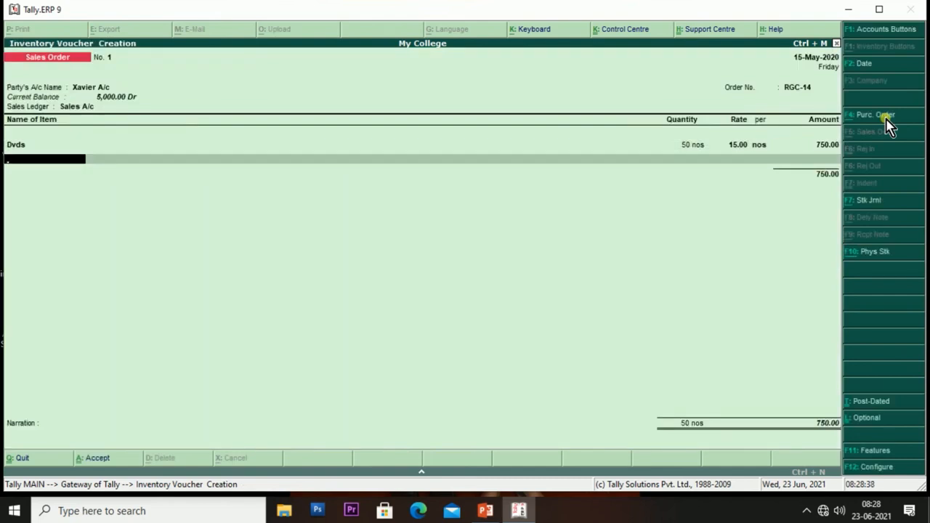
Save the sales order without further items or a narration, and leave inventory voucher entry.
key("Return")
key("Return")
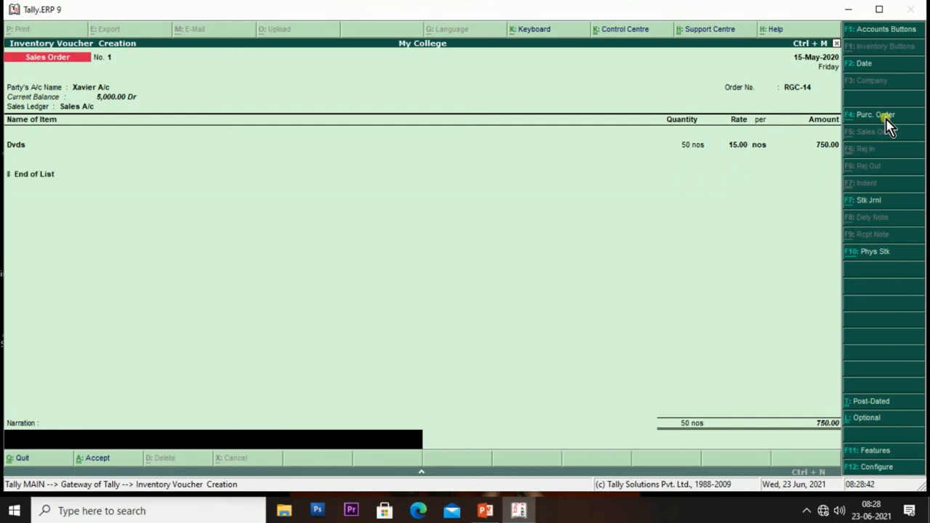
key("Return")
key("Return")
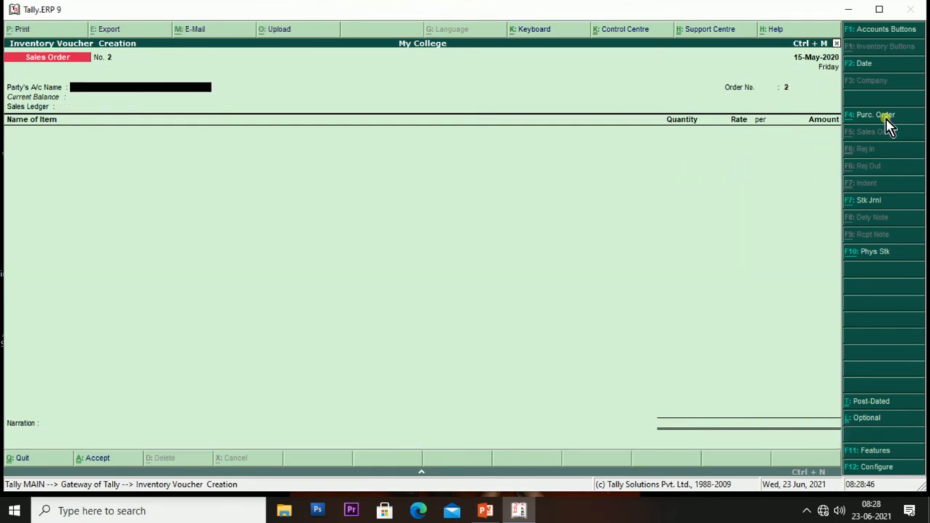
key("Escape")
key("Escape")
key("Escape")
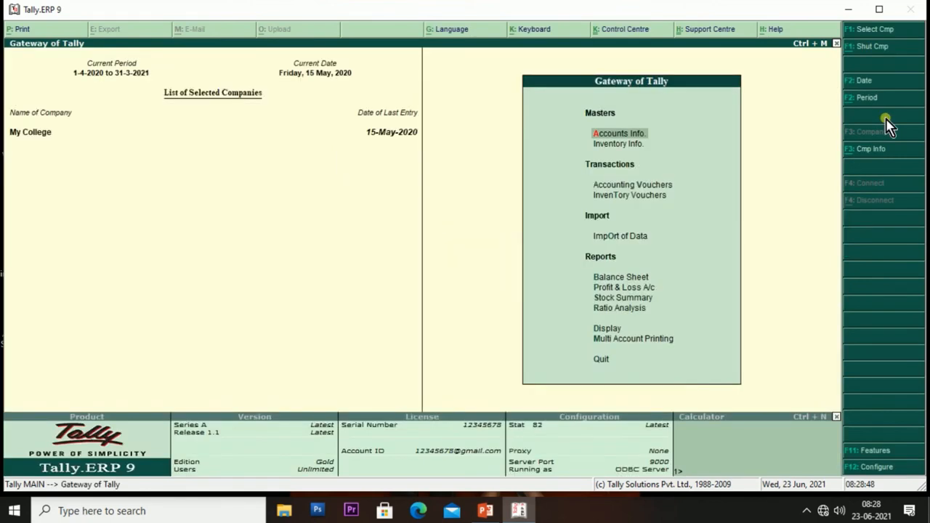
Open the Profit & Loss A/c report for My College.
key("Down")
key("Down")
key("Down")
key("Down")
key("Down")
key("Down")
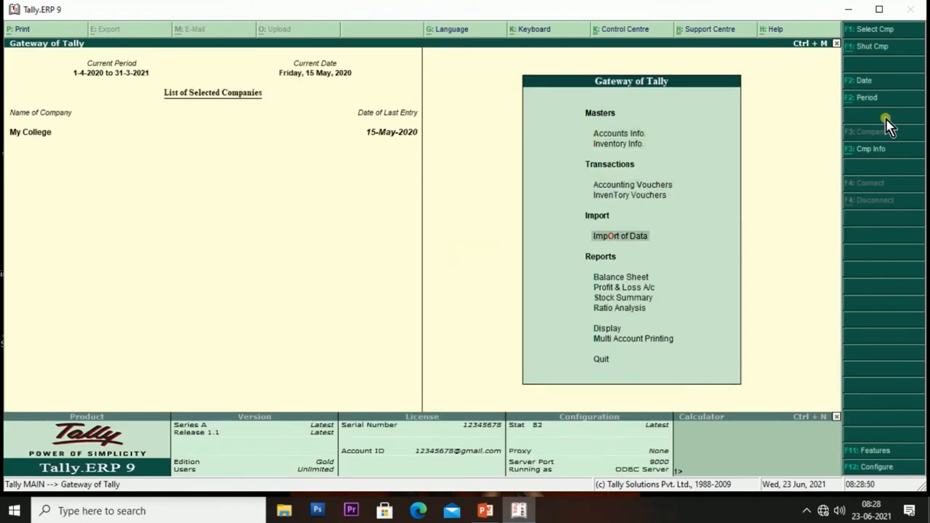
key("Return")
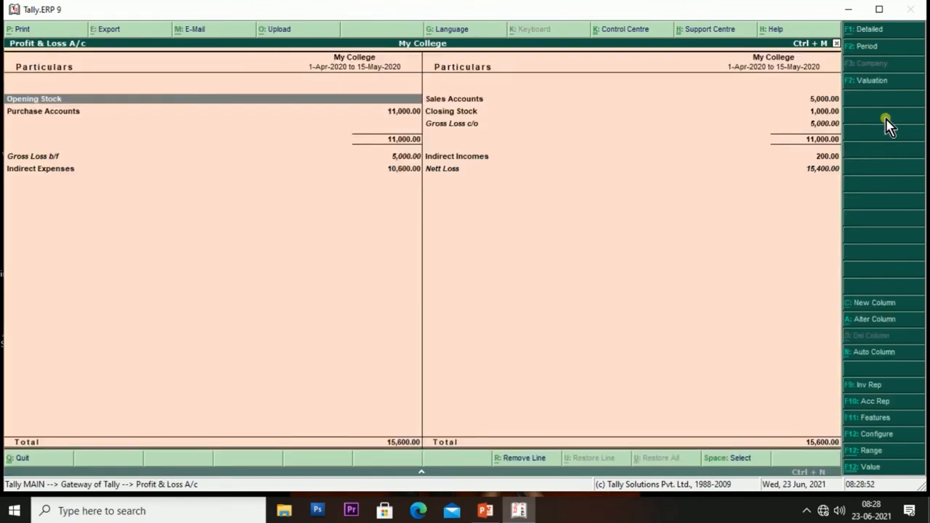
Check the Dvds monthly summary behind the closing stock line for effects of the sales order, and return to the Gateway of Tally.
key("Right")
key("Down")
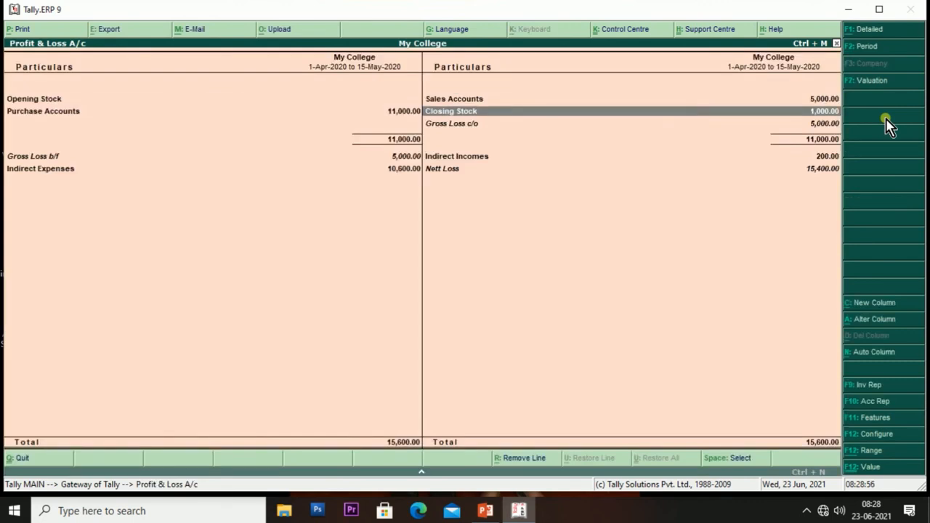
key("Return")
key("Return")
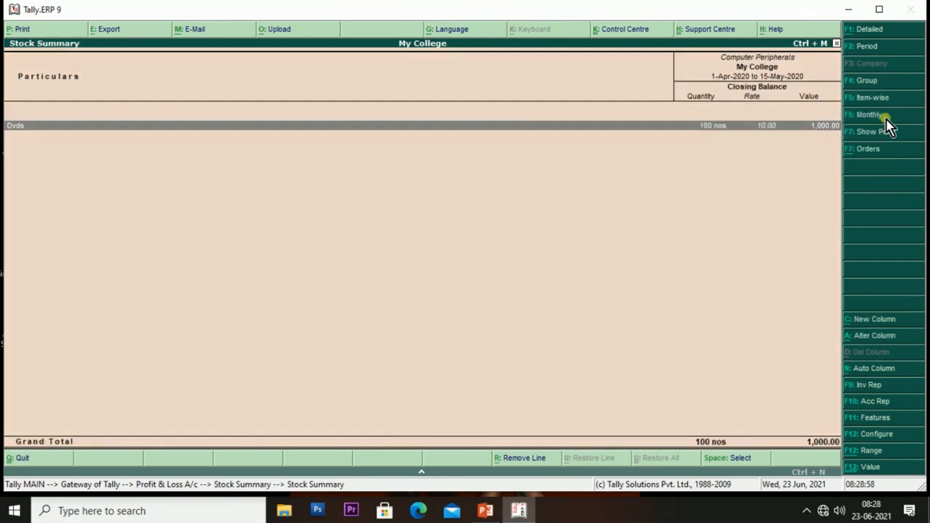
key("Return")
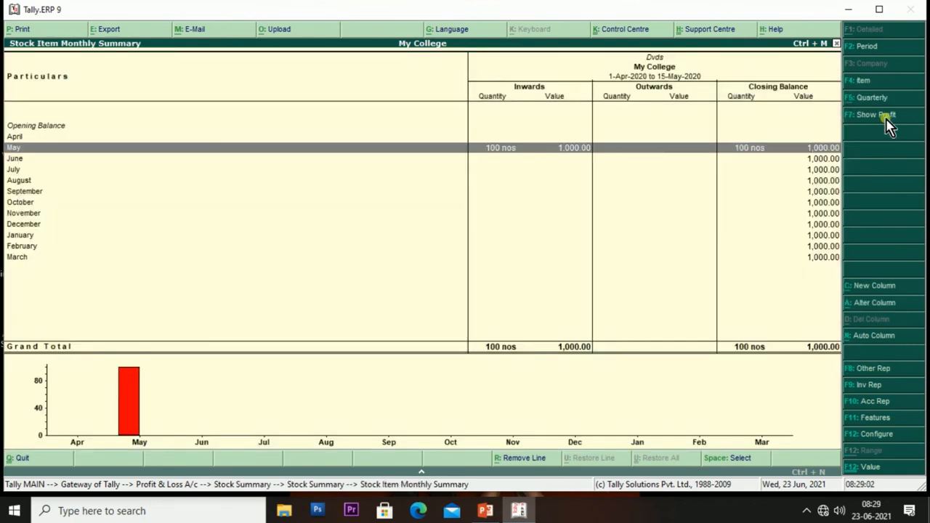
key("Escape")
key("Escape")
key("Escape")
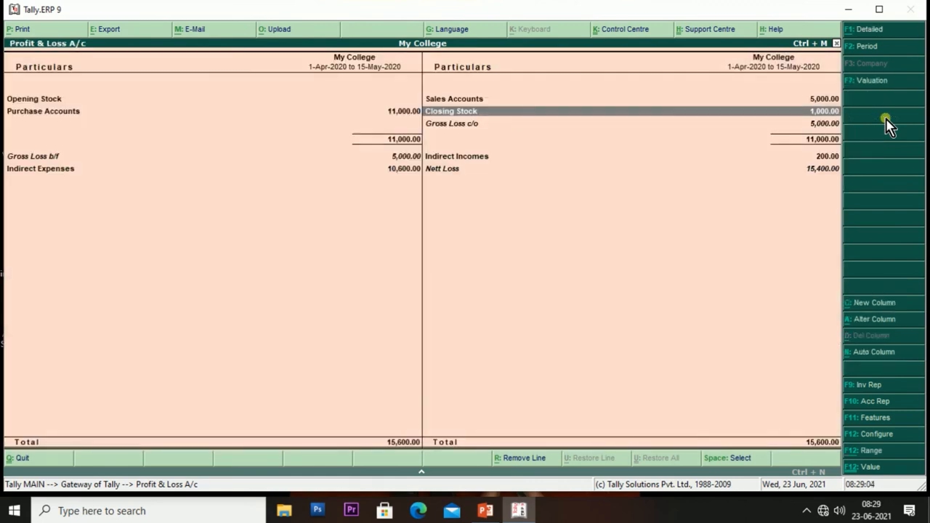
key("Escape")
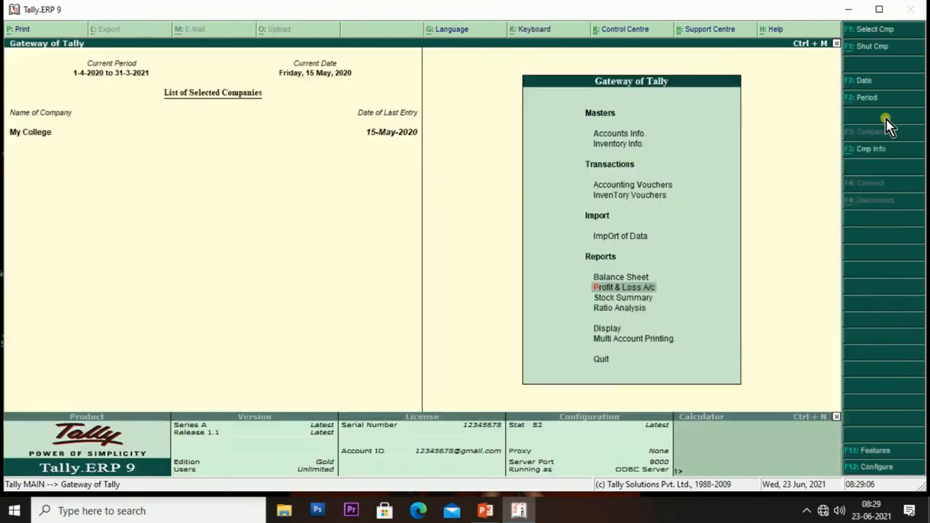
Display the Sales Orders Book from the inventory books to view the recorded sales order.
key("Down")
key("Down")
key("Down")
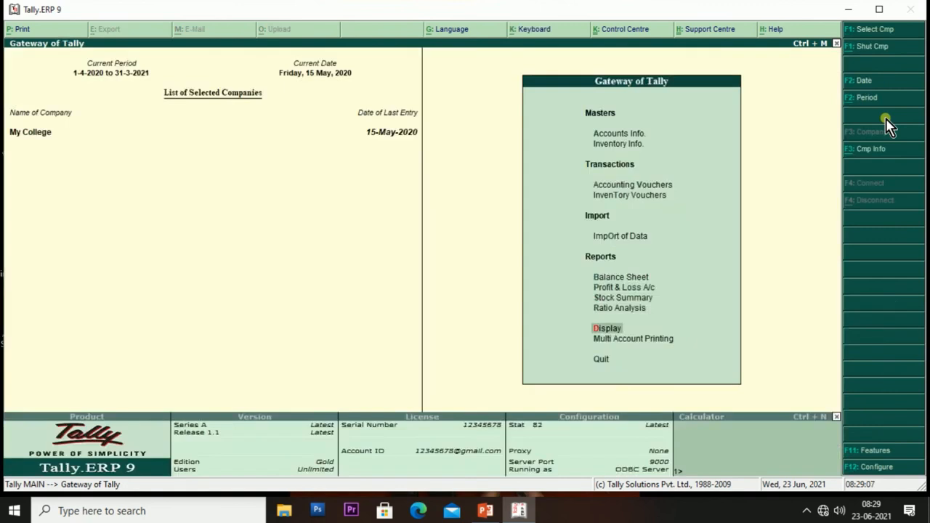
key("Return")
key("Down")
key("Down")
key("Down")
key("Down")
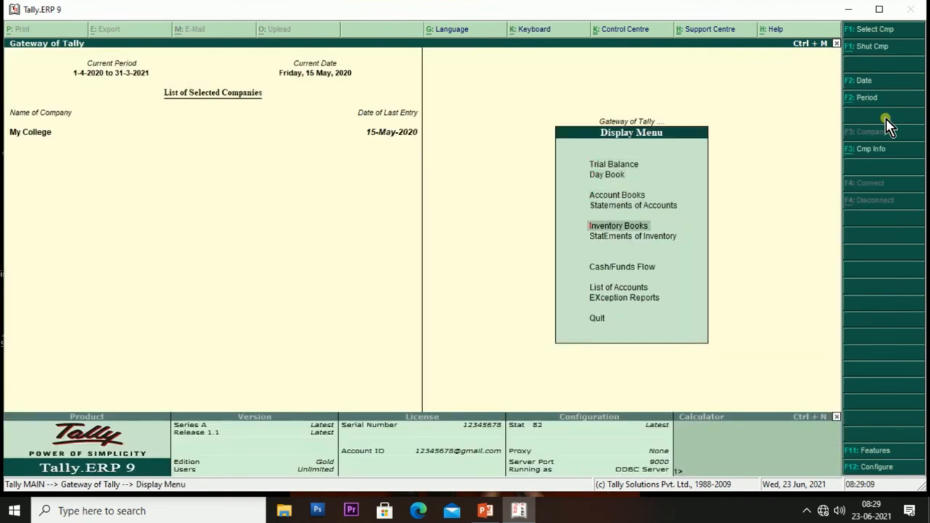
key("Return")
key("Down")
key("Down")
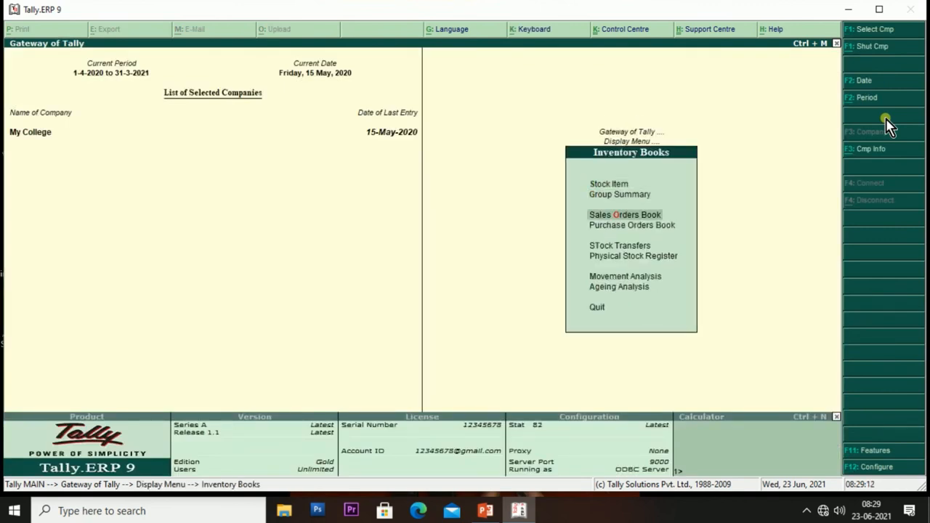
key("Return")
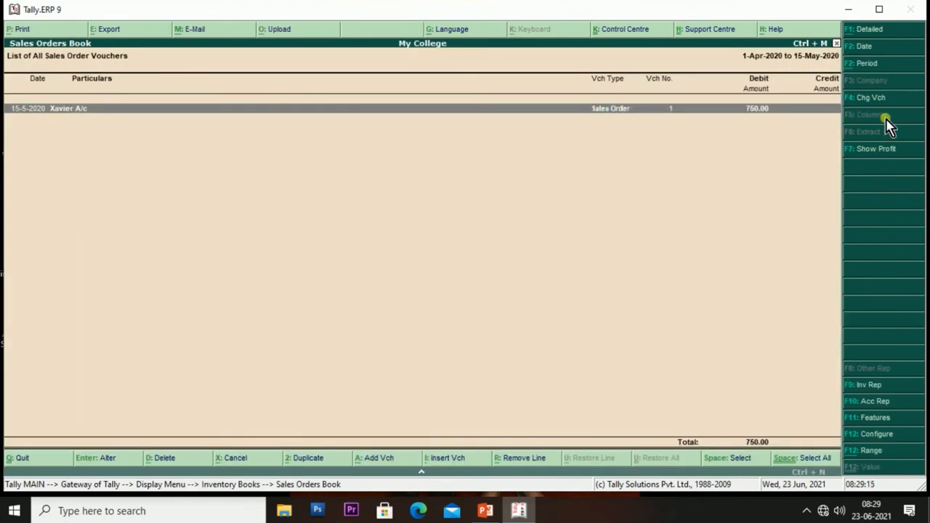
Open the recorded Dvds sales order voucher from the Sales Orders Book.
key("Return")
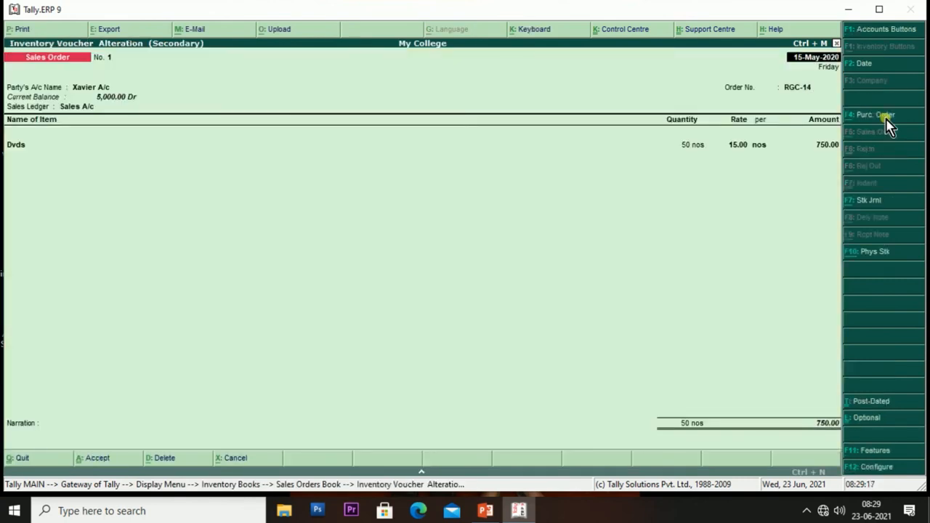
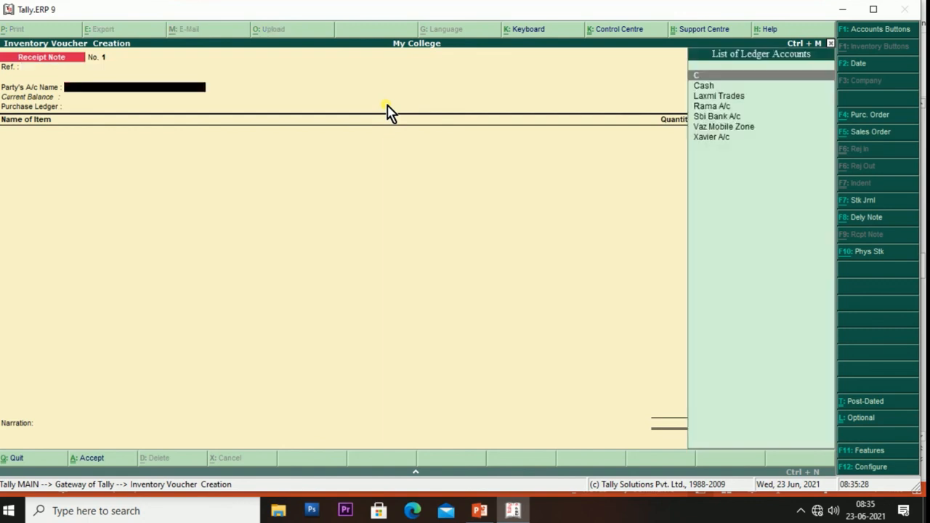
Fill in the receipt note with party Laxmi Trades, purchase ledger Goods Purchase A/c and stock item Dvds.
key("Down")
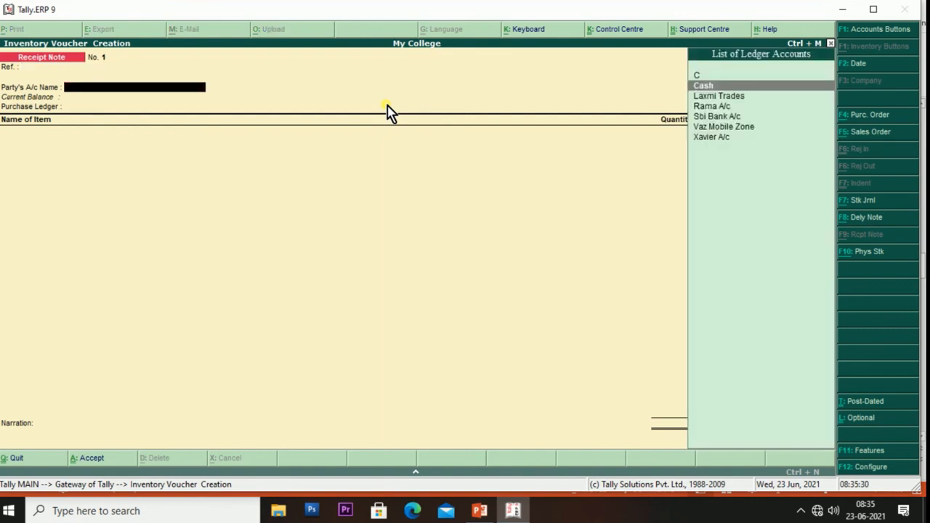
key("Down")
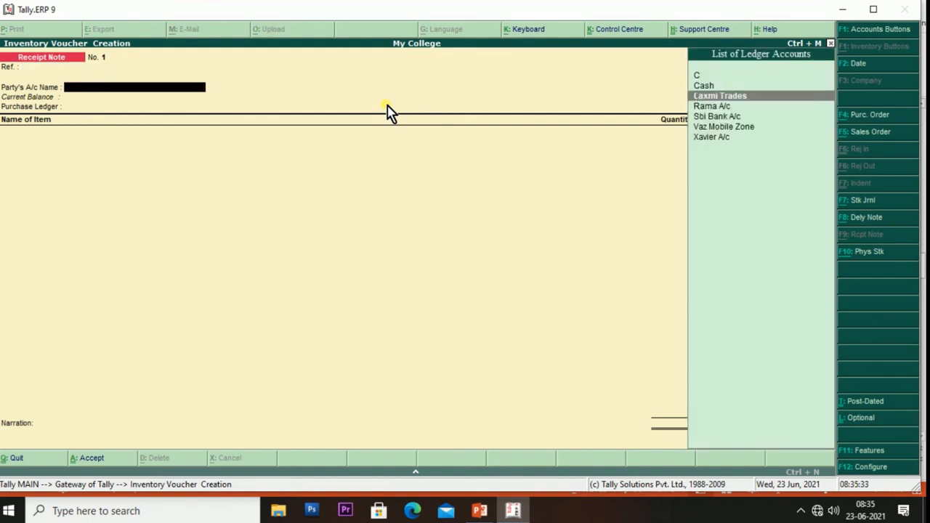
key("Return")
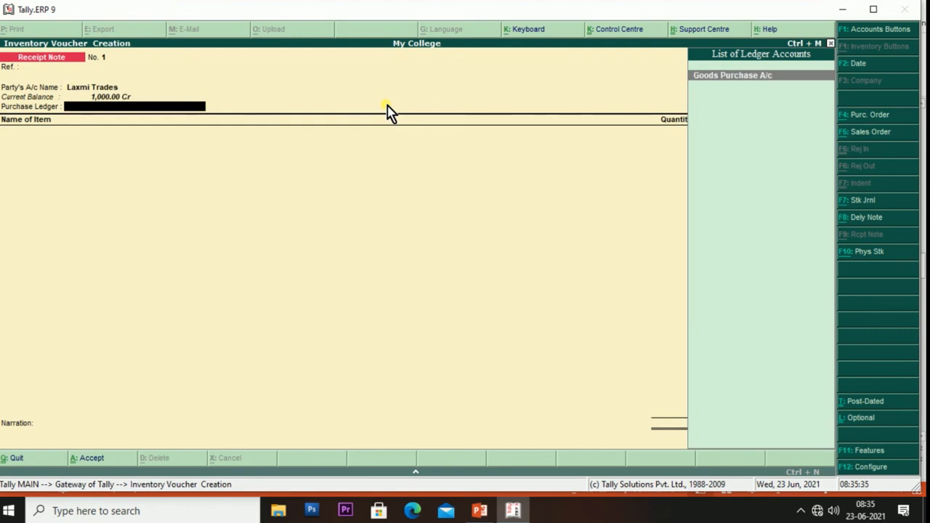
key("Return")
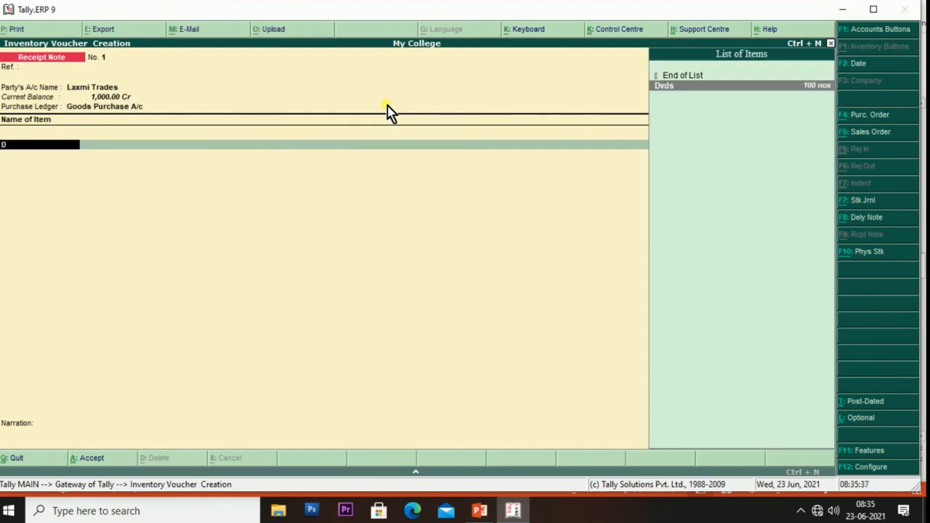
key("Return")
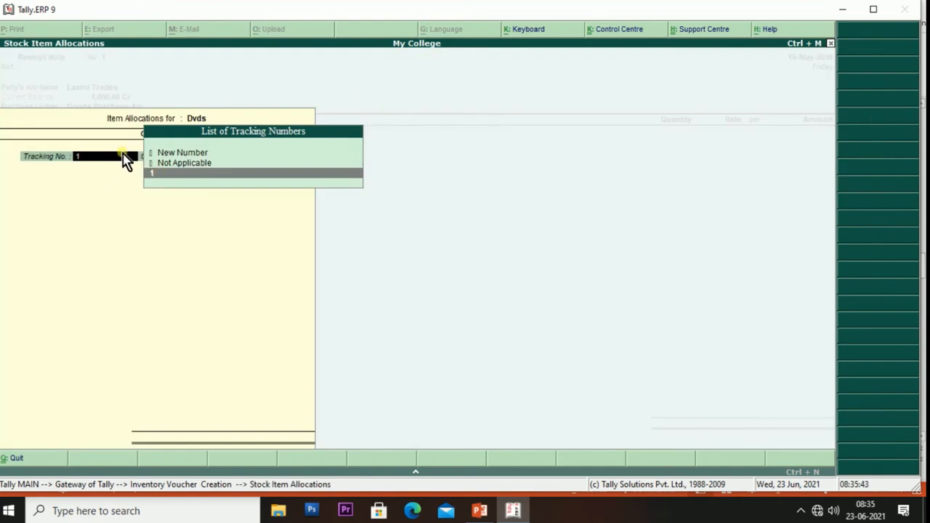
Allocate the Dvds receipt to tracking number 1 and link it to the existing purchase order dated 15-May-2020.
key("Up")
key("Up")
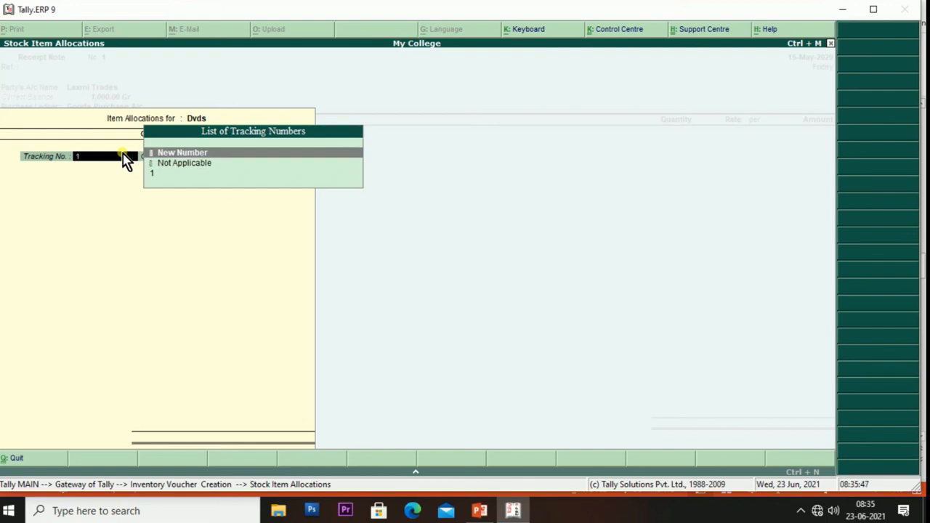
key("Down")
key("Down")
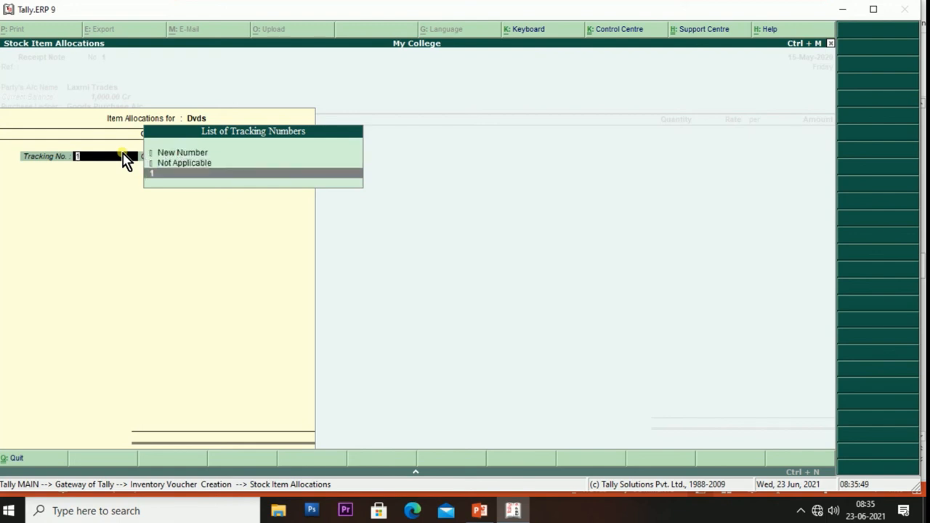
key("Return")
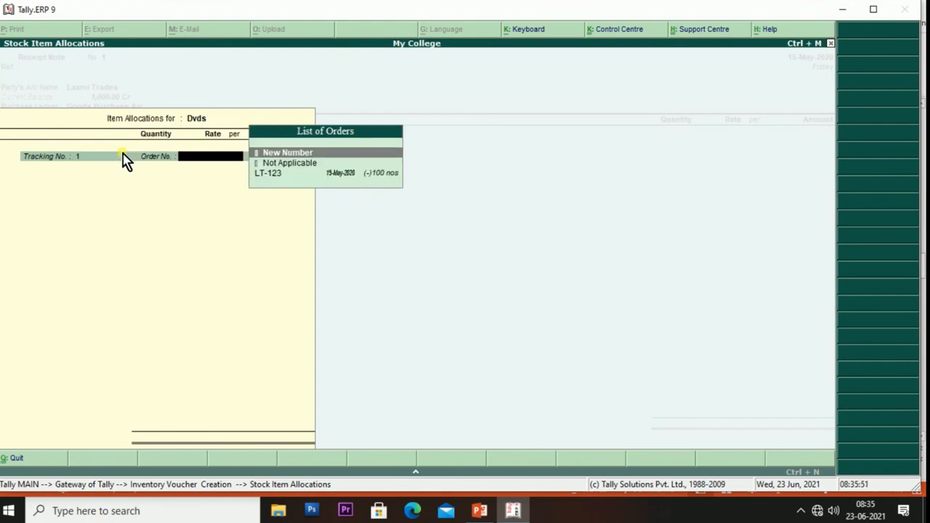
key("Down")
key("Down")
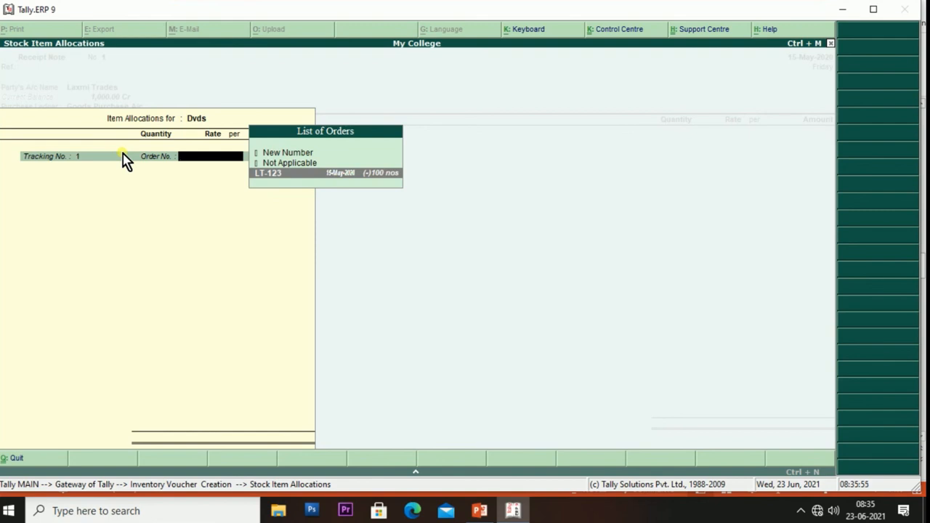
key("Return")
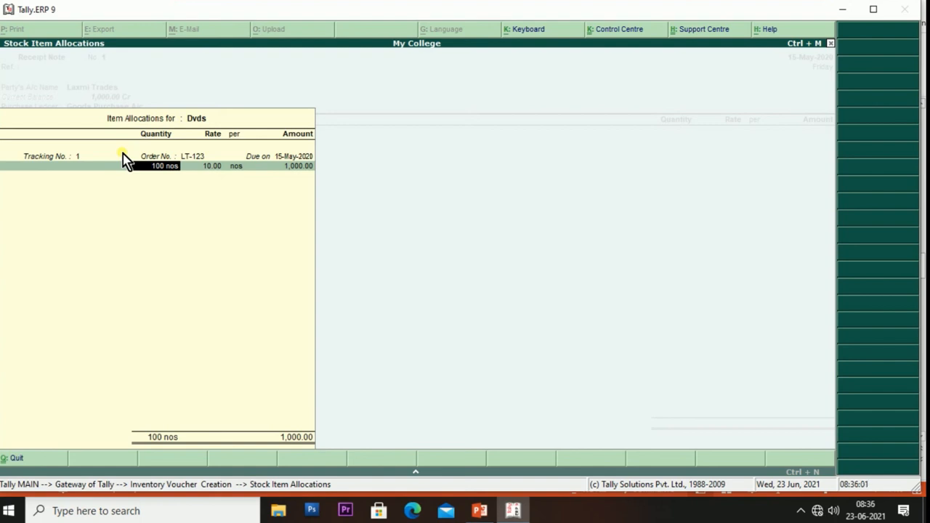
Accept 100 nos of Dvds at 10.00 and save the receipt note without further items or a narration.
key("Return")
key("Return")
key("Return")
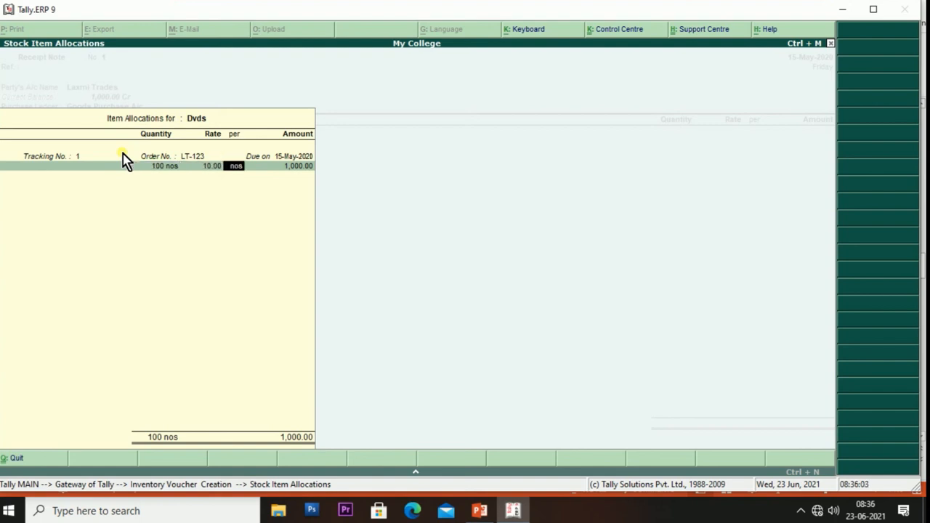
key("Return")
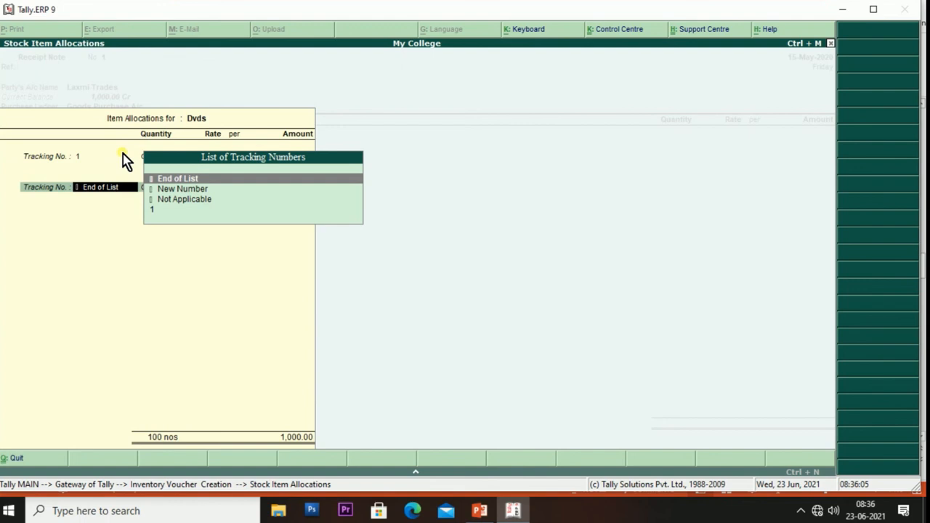
key("Return")
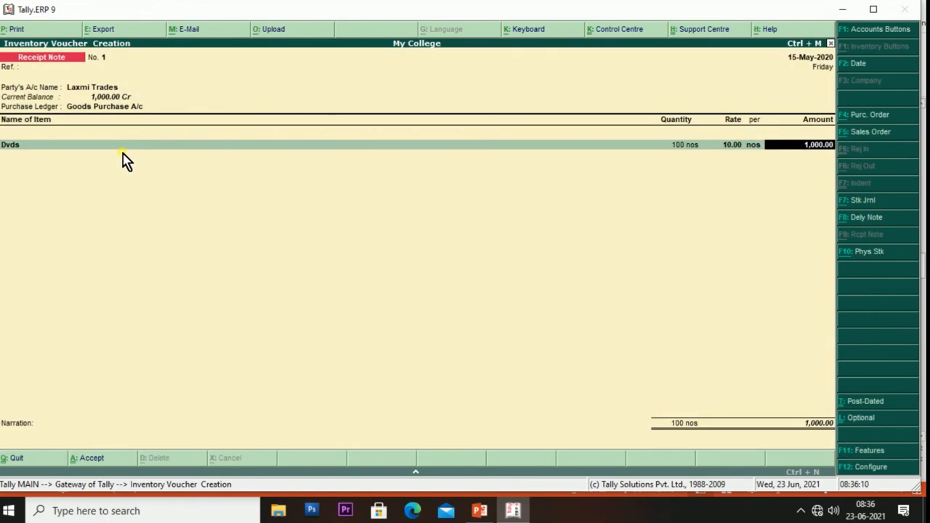
key("Return")
key("Return")
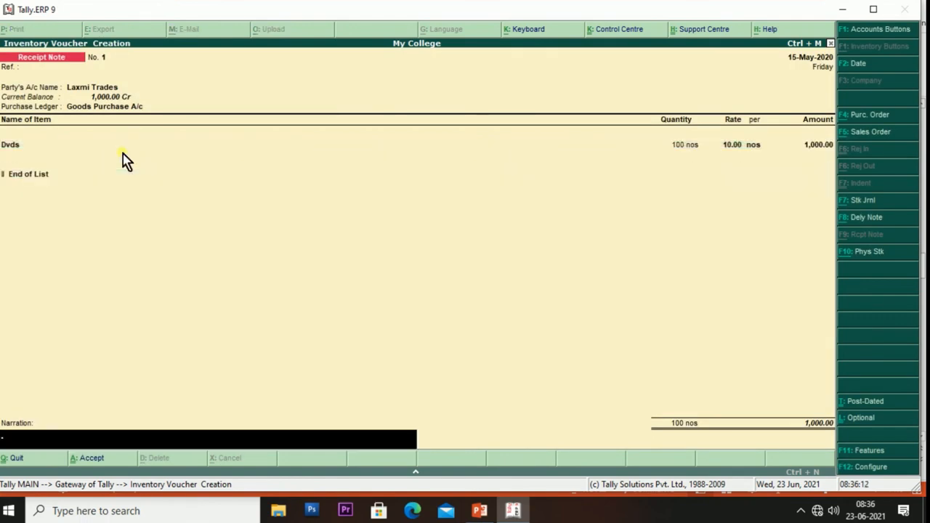
key("Return")
key("Return")
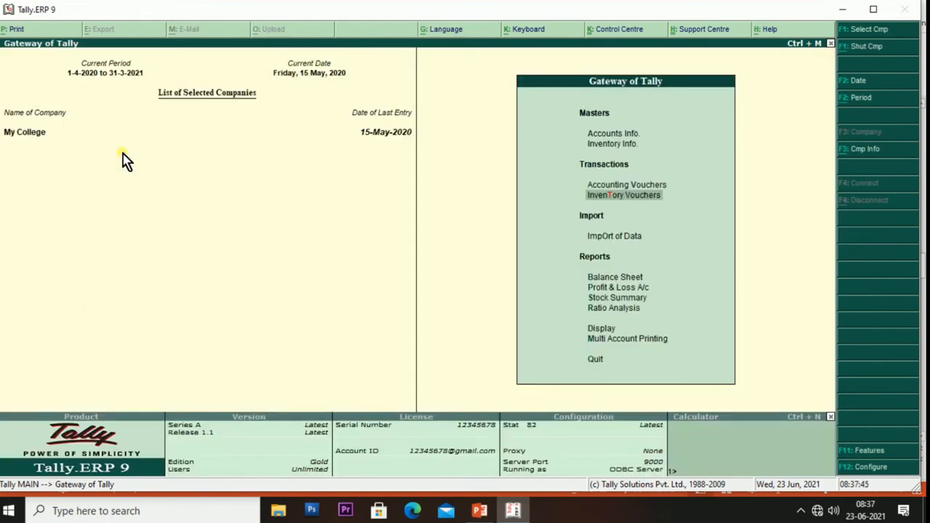
key("Return")
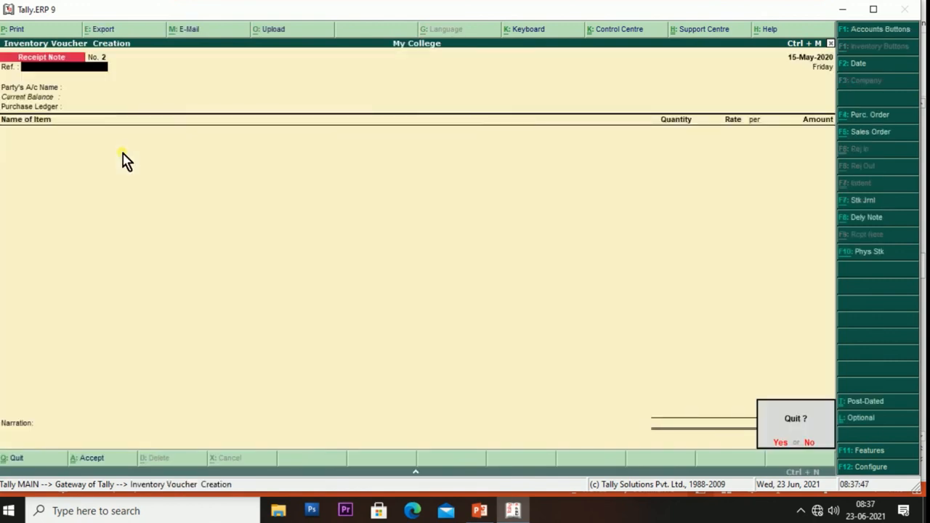
key("Escape")
key("Escape")
key("Escape")
Open the Profit & Loss A/c report from the Gateway of Tally.
key("Down")
key("Down")
key("Down")
key("Down")
key("Down")
key("Down")
key("Return")
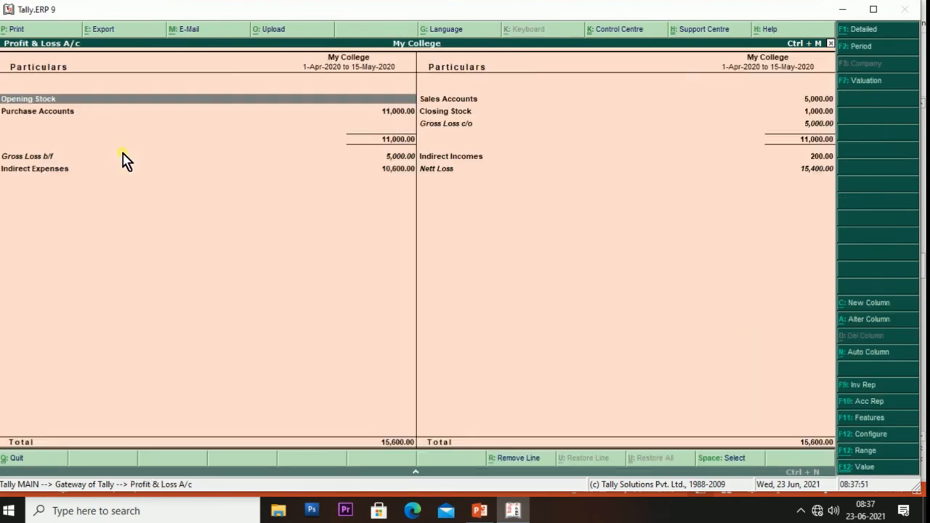
Examine the May stock vouchers for Dvds behind the closing stock line, and return to the Gateway of Tally.
key("Right")
key("Down")
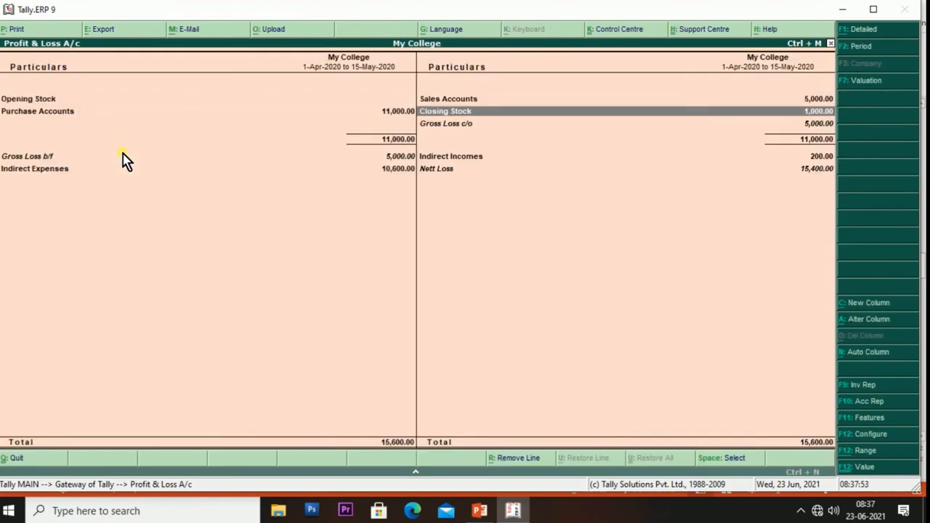
key("Return")
key("Return")
key("Return")
key("Return")
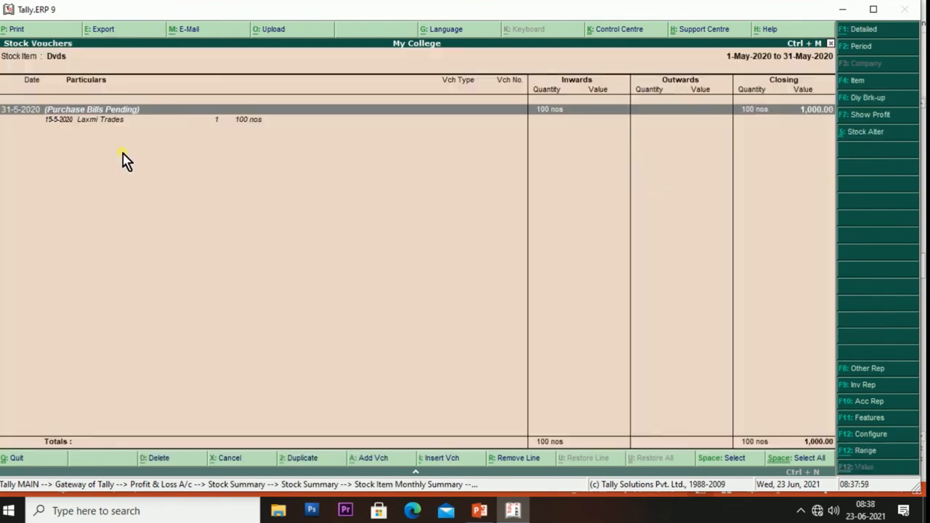
key("Down")
key("Up")
key("Escape")
key("Escape")
key("Escape")
key("Escape")
key("Escape")
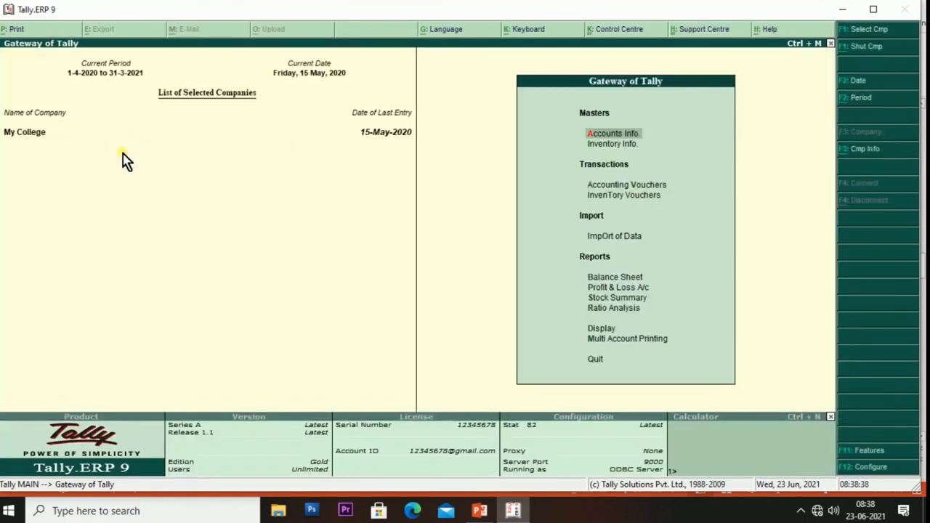
Start a purchase accounting voucher with party Laxmi Trades and purchase ledger Goods Purchase A/c.
key("Down")
key("Down")
key("Return")
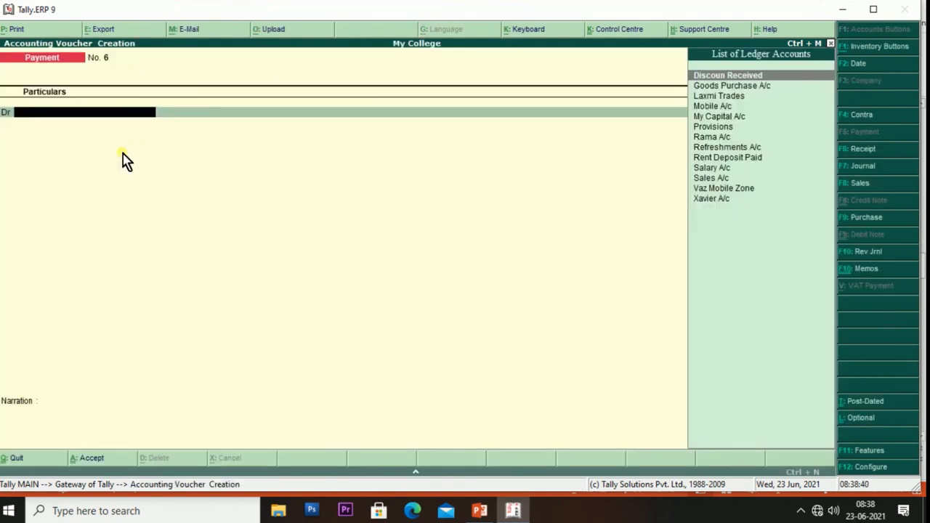
left_click(867, 218)
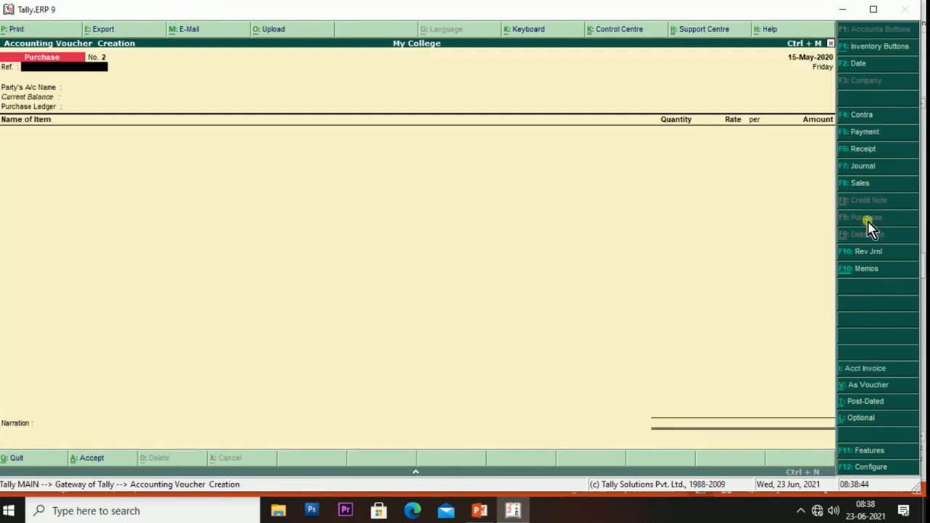
key("Return")
type("C")
key("Down")
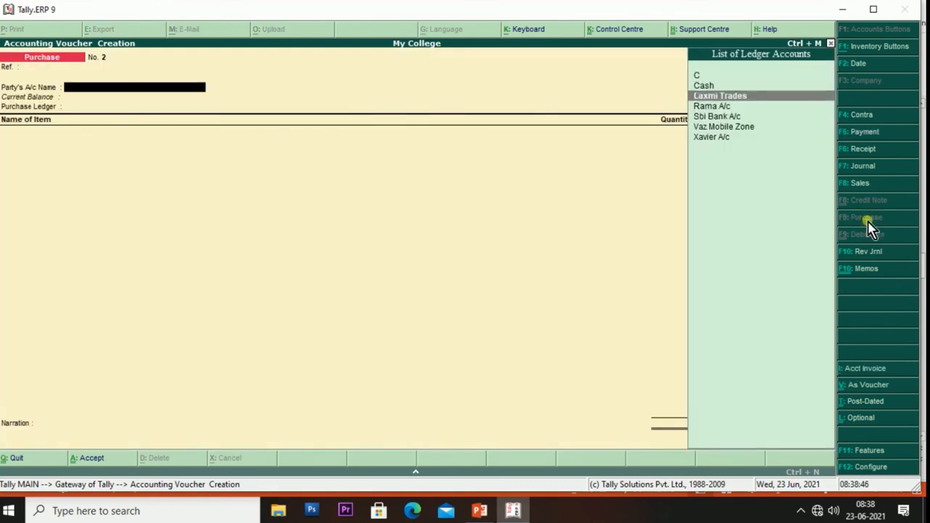
key("Return")
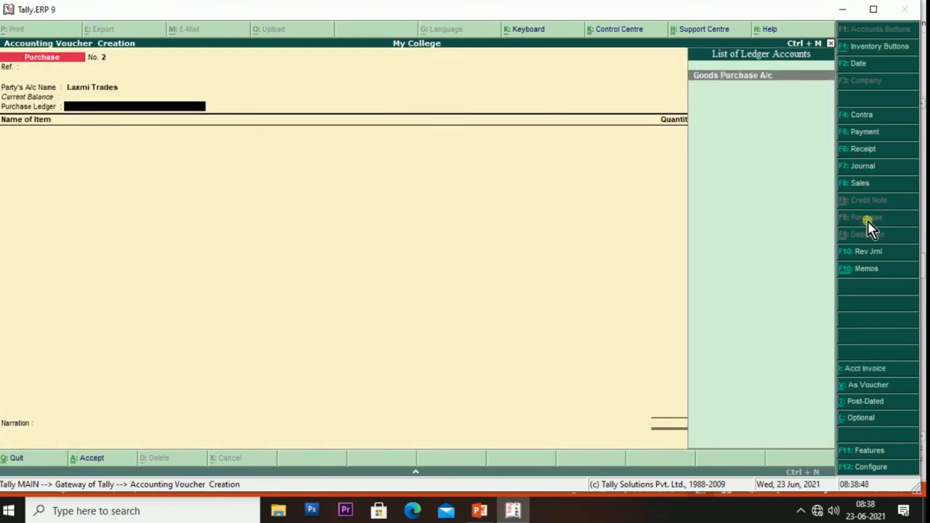
key("Return")
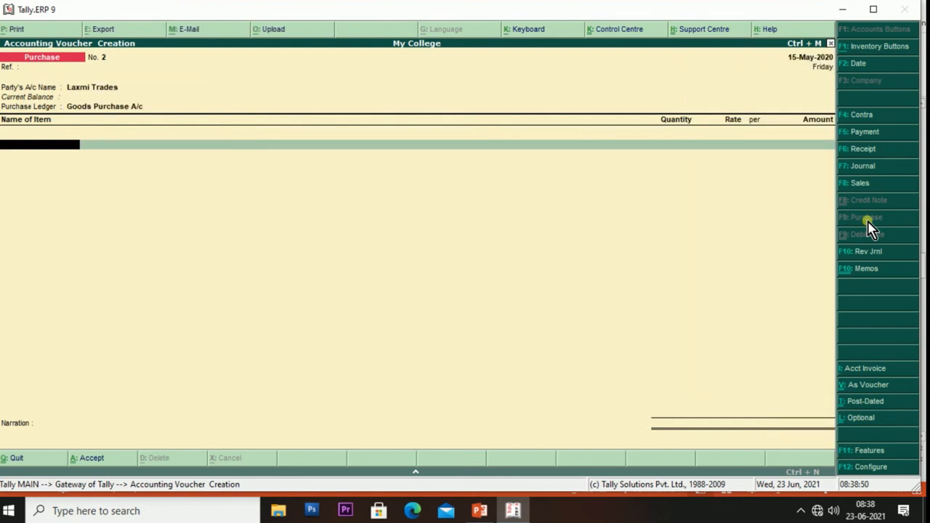
Add Dvds to the purchase voucher against receipt note tracking number 1, accepting 100 nos at 10.00.
key("Return")
key("Down")
key("Down")
key("Return")
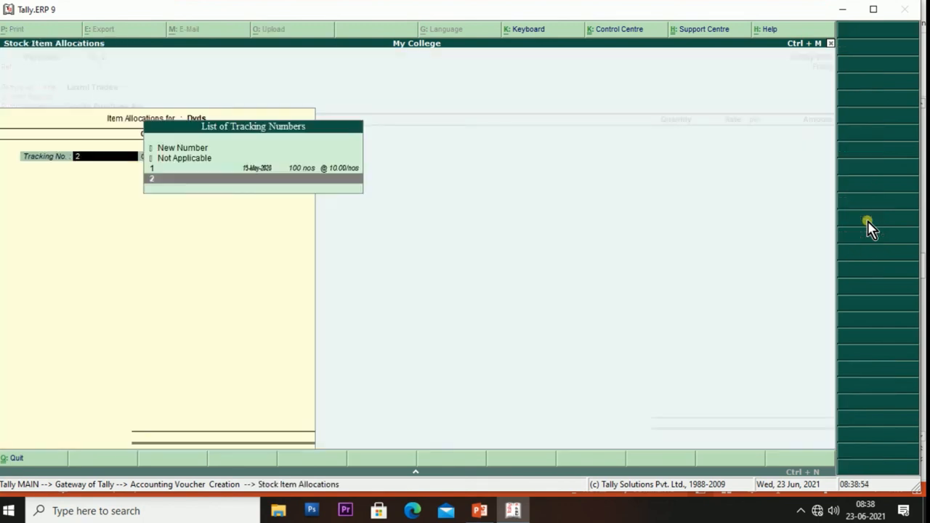
key("Up")
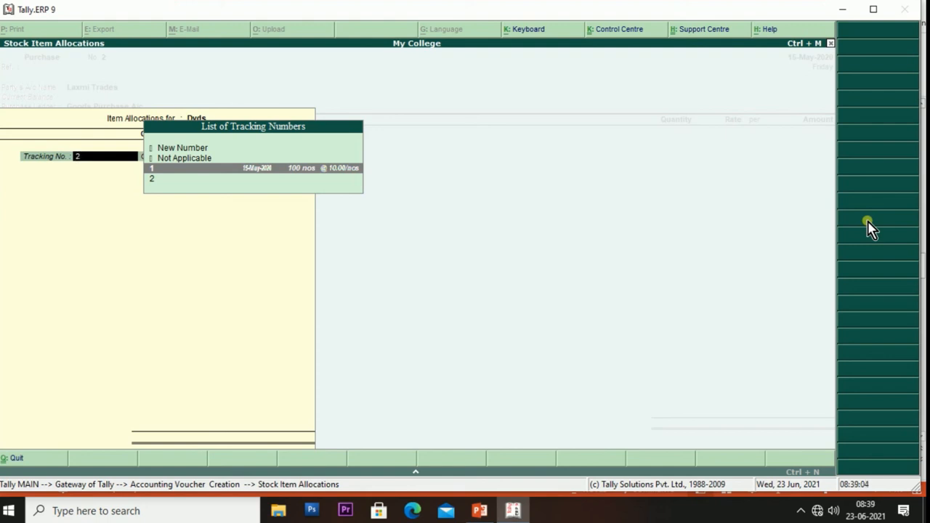
key("Return")
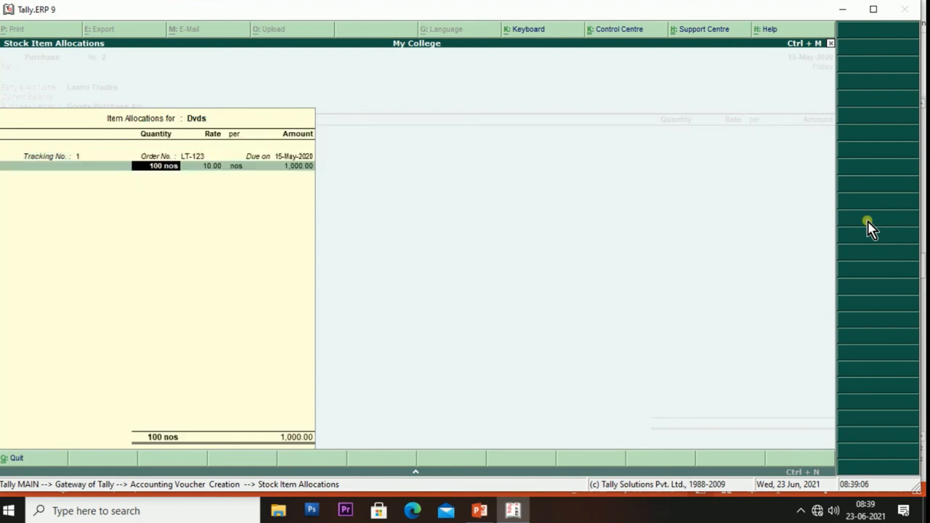
key("Return")
key("Return")
key("Return")
key("Return")
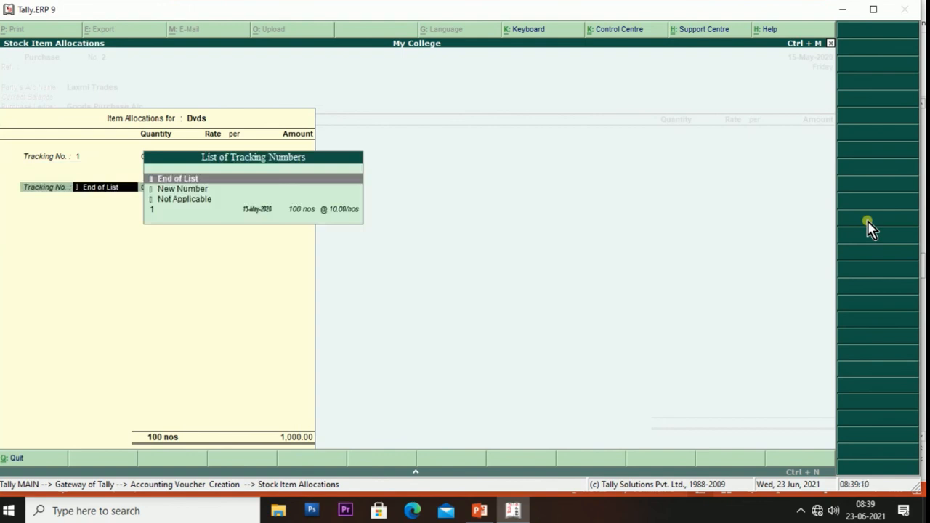
key("Return")
key("Return")
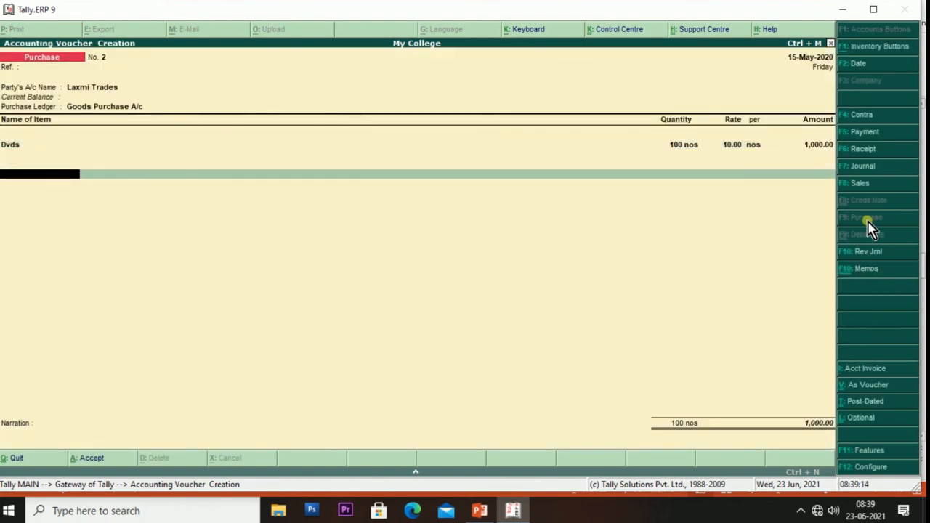
Save the purchase voucher without further items or a narration, and leave accounting voucher entry.
key("Return")
key("Return")
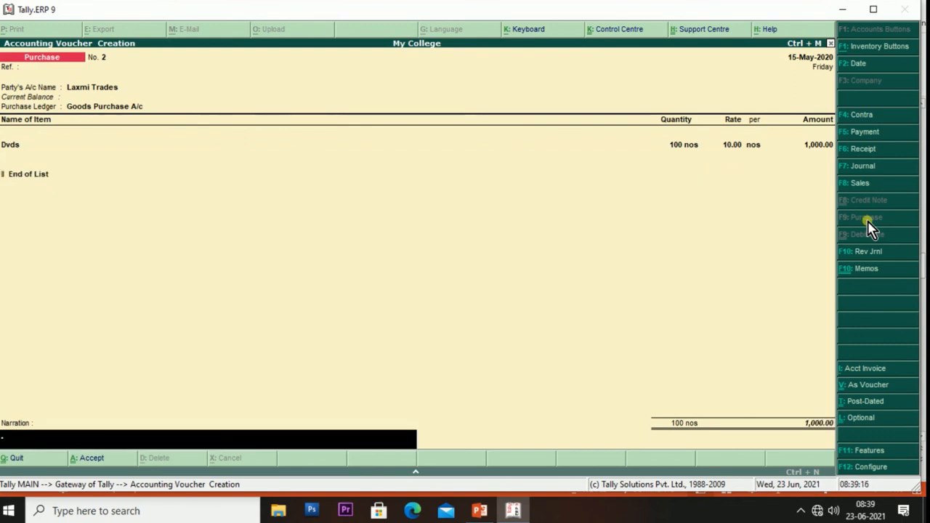
key("Return")
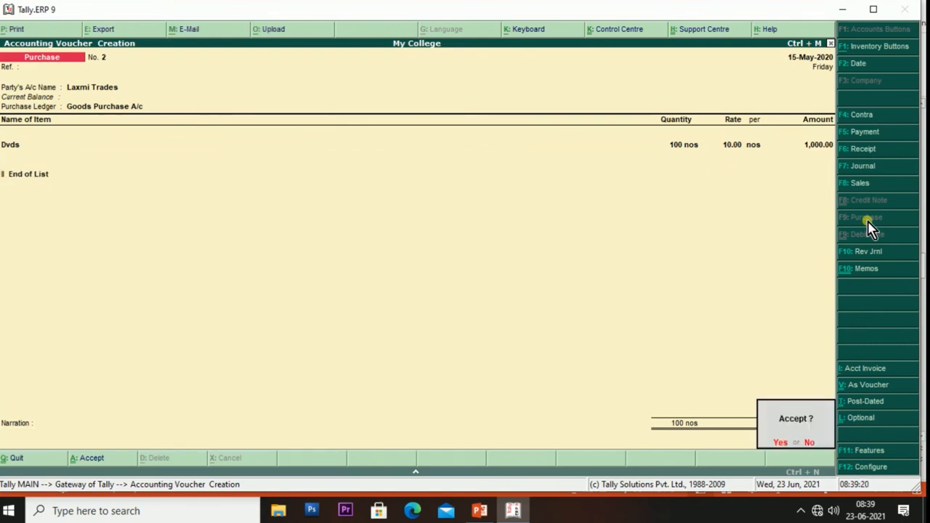
key("y")
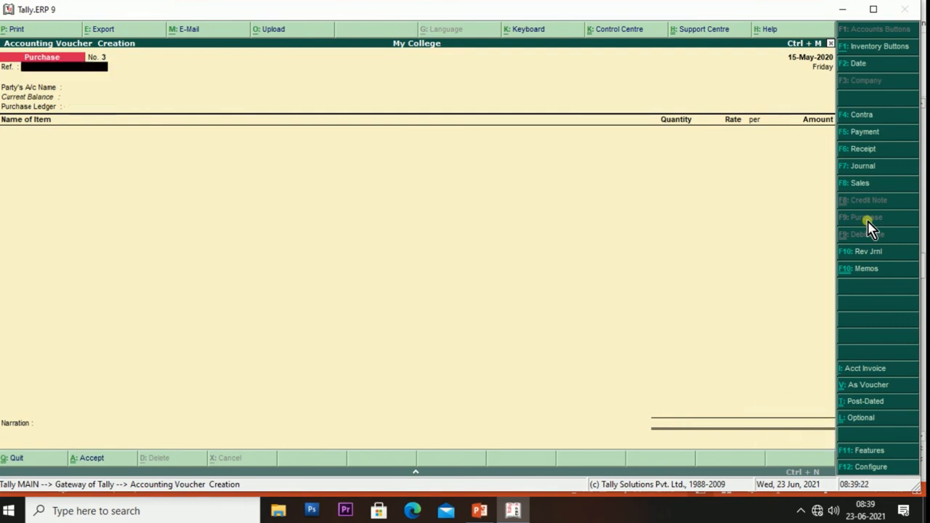
key("Escape")
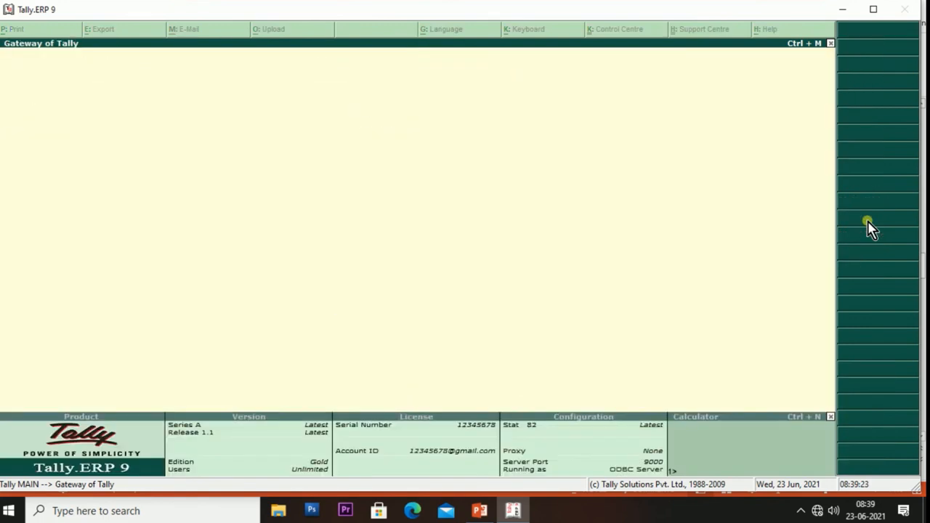
Check the May stock vouchers for Dvds behind the closing stock line of the Profit & Loss A/c.
key("p")
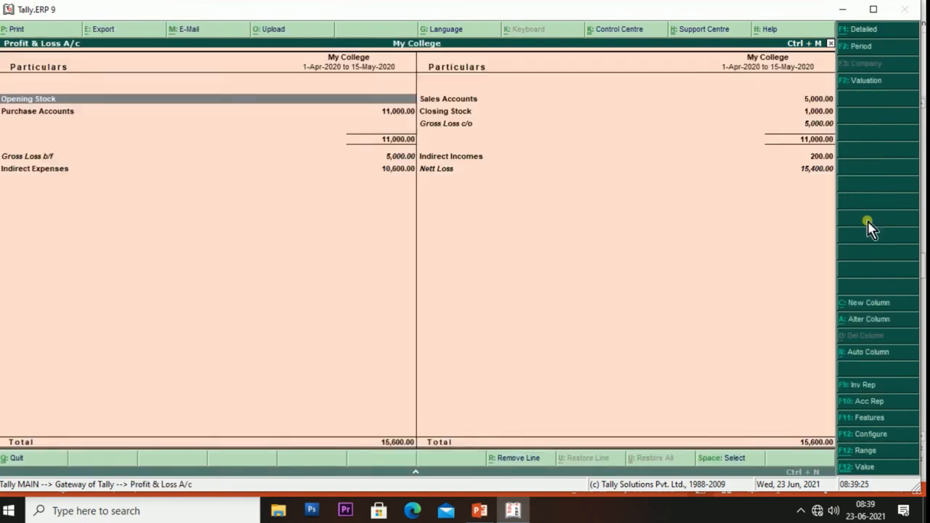
key("Right")
key("Down")
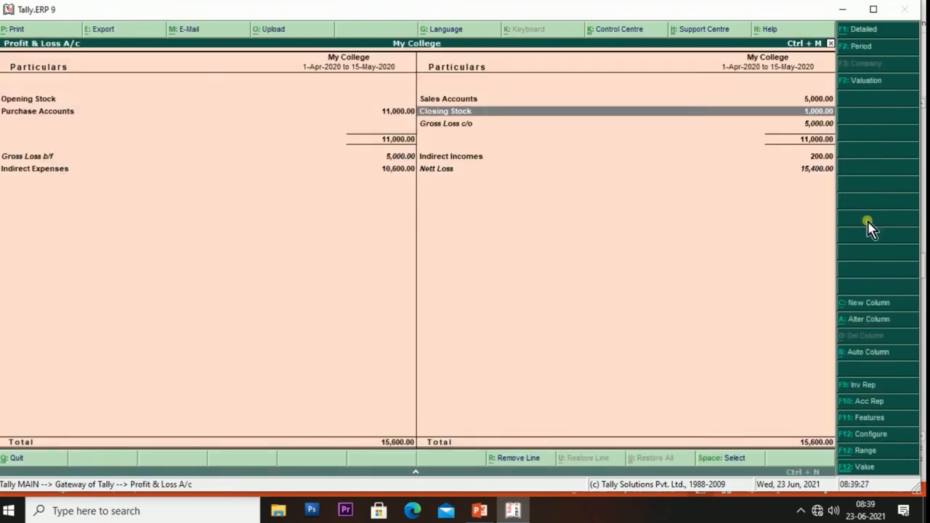
key("Return")
key("Return")
key("Return")
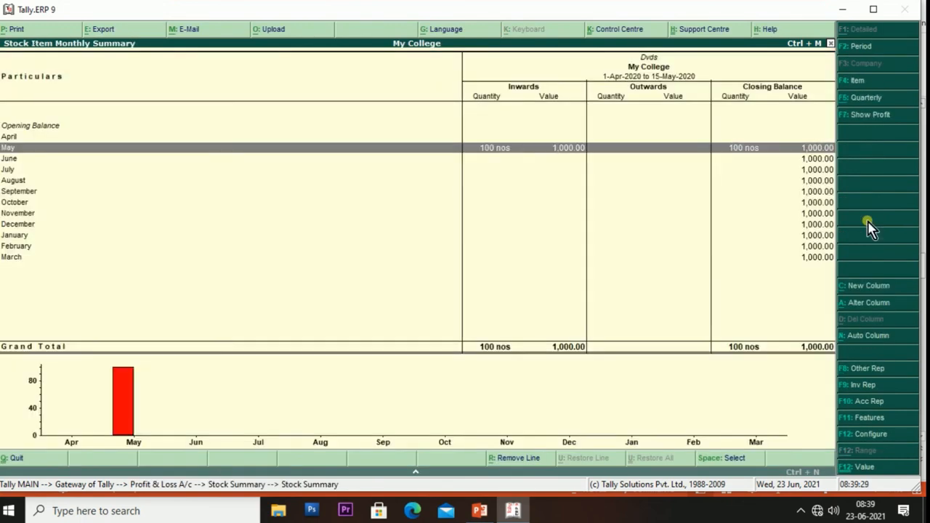
key("Return")
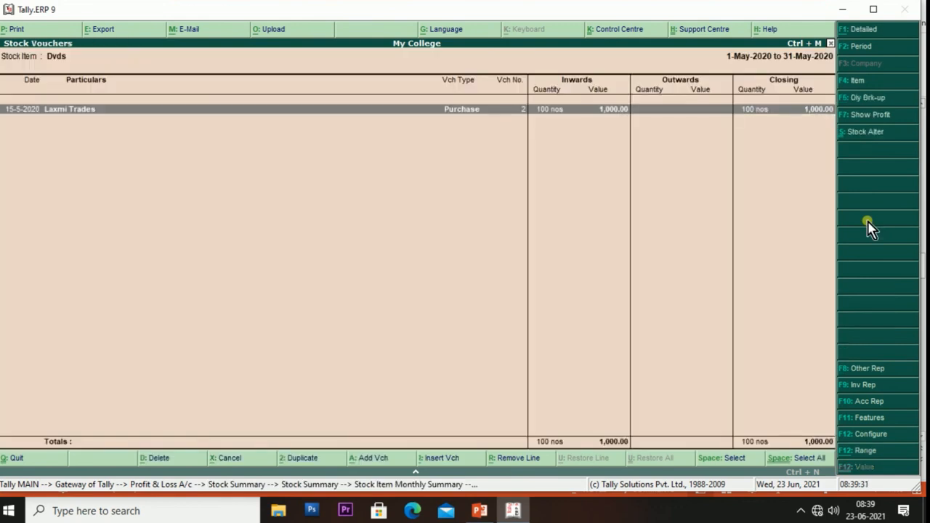